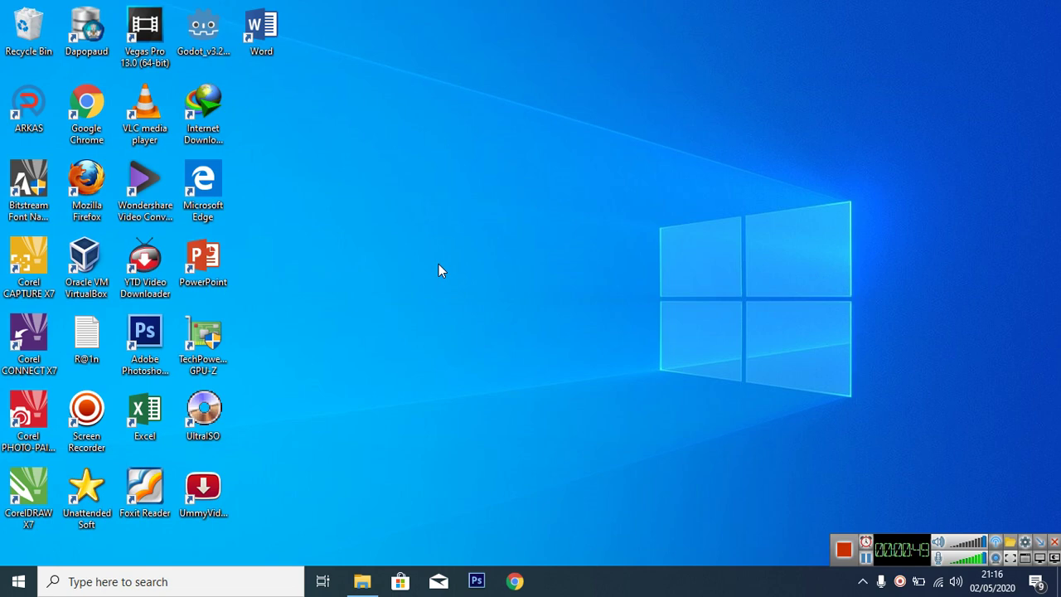
Open Oracle VM VirtualBox and begin a new virtual machine named Windows7
right_click(86, 262)
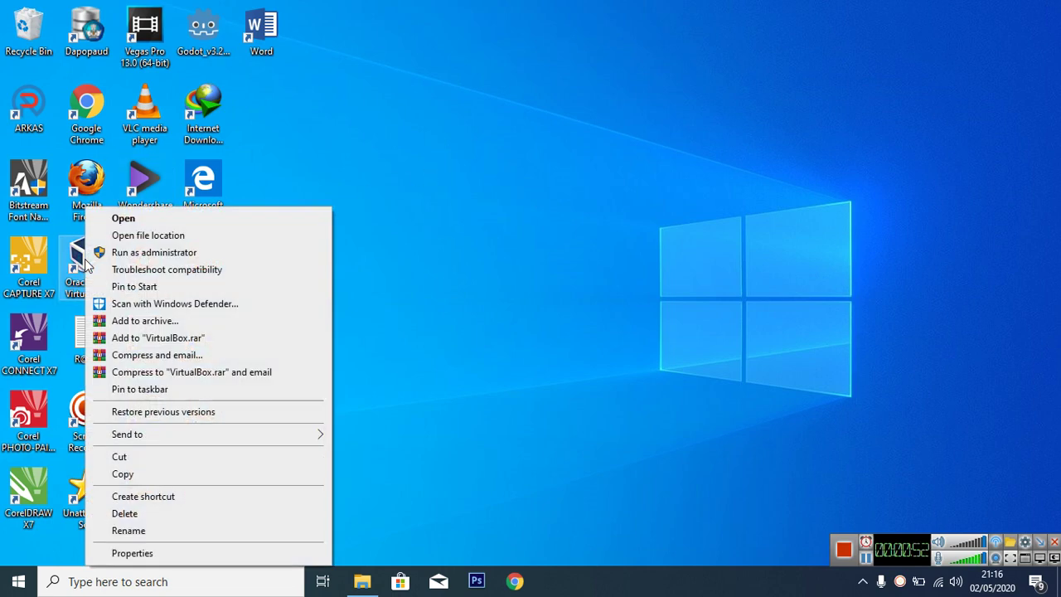
click(116, 219)
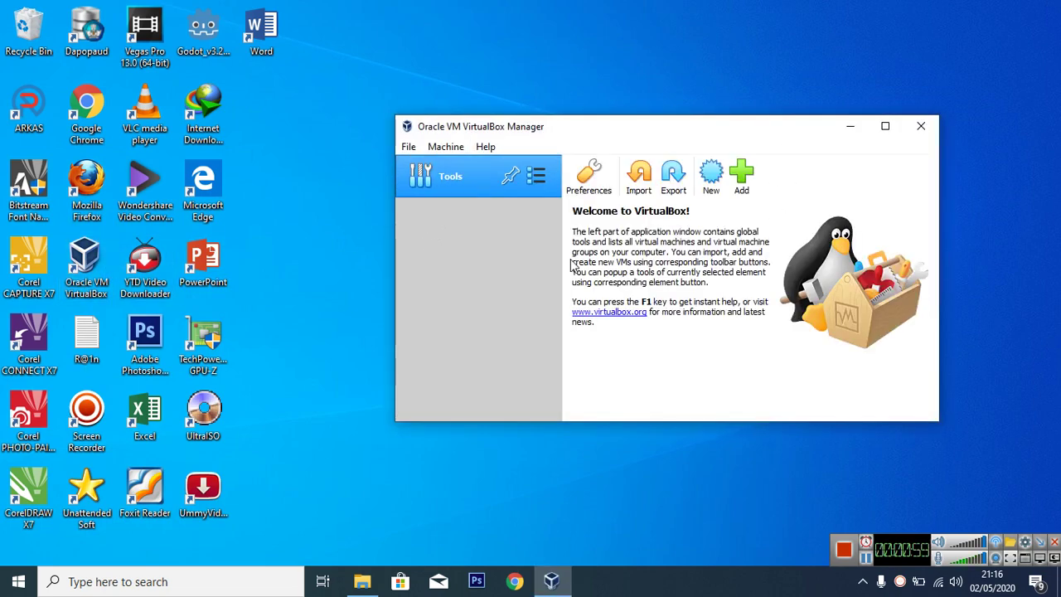
click(712, 178)
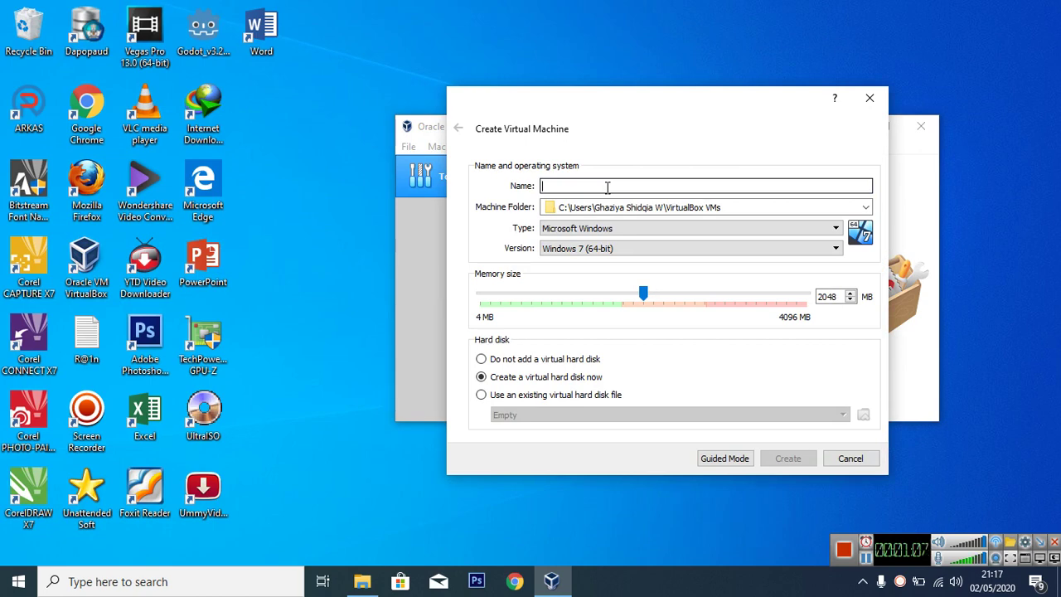
text(Windows7)
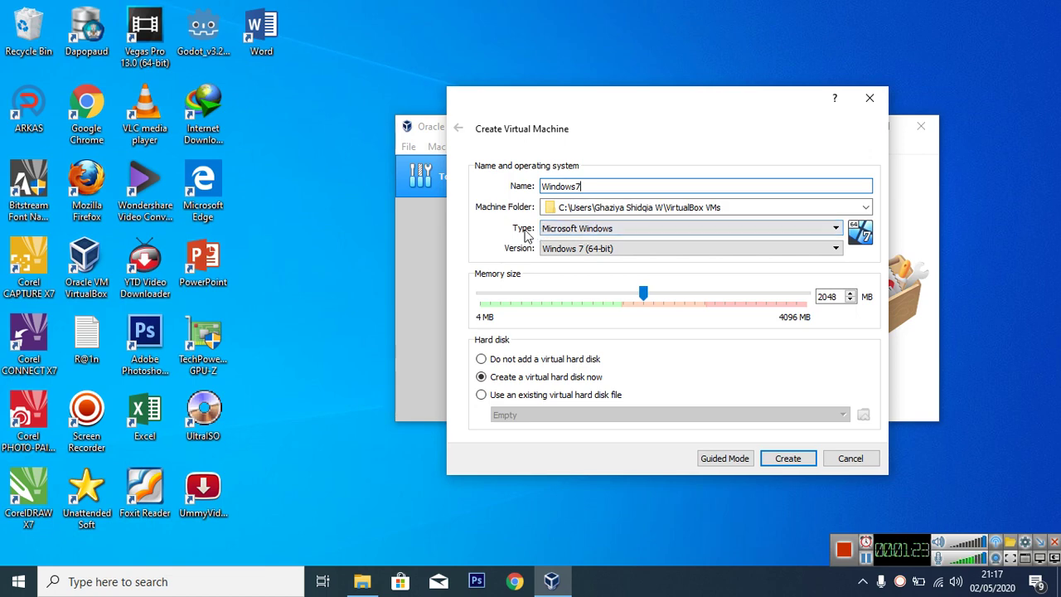
Create the machine as Microsoft Windows, version Windows 7 (64-bit), with 2048 MB memory and a 32 GB dynamically allocated VDI hard disk
click(624, 233)
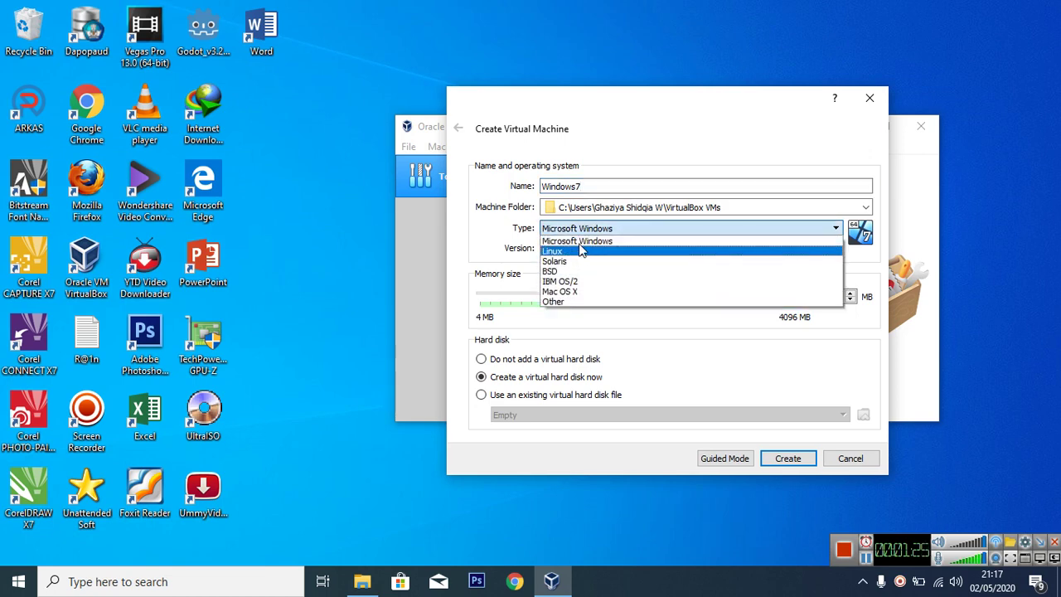
click(580, 240)
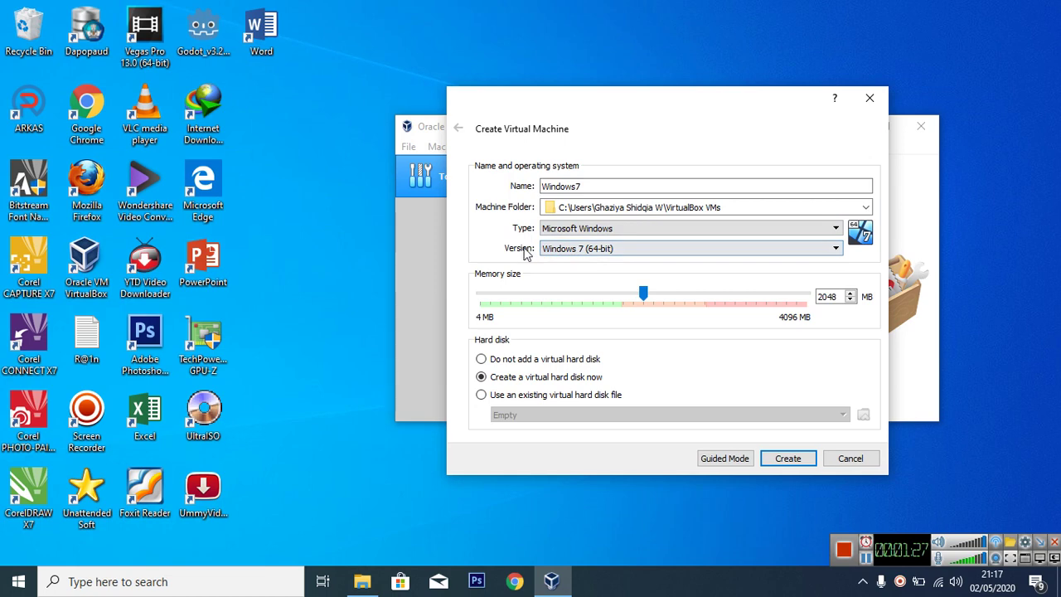
click(565, 252)
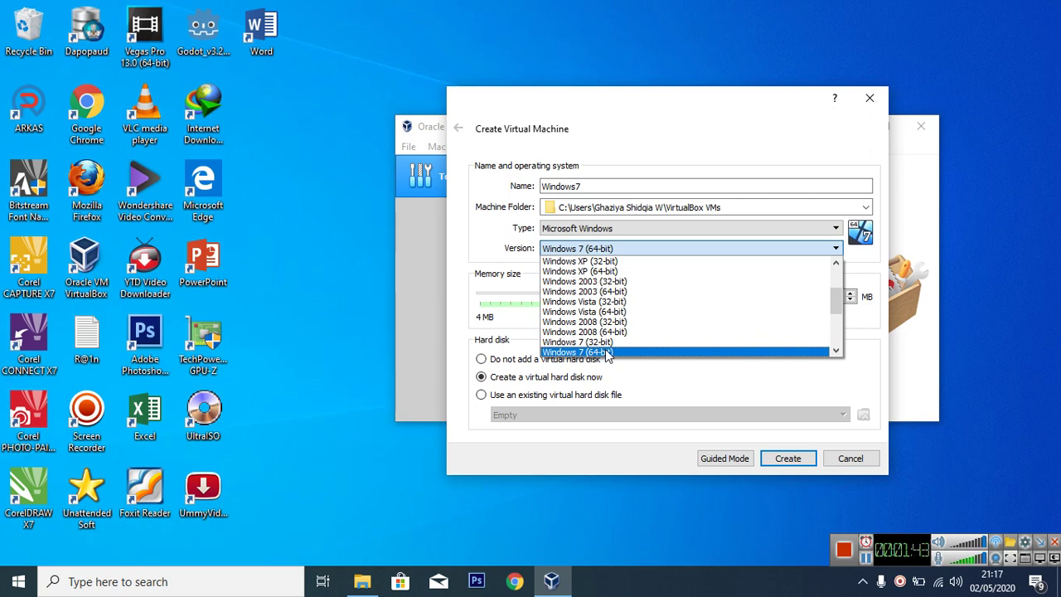
click(607, 353)
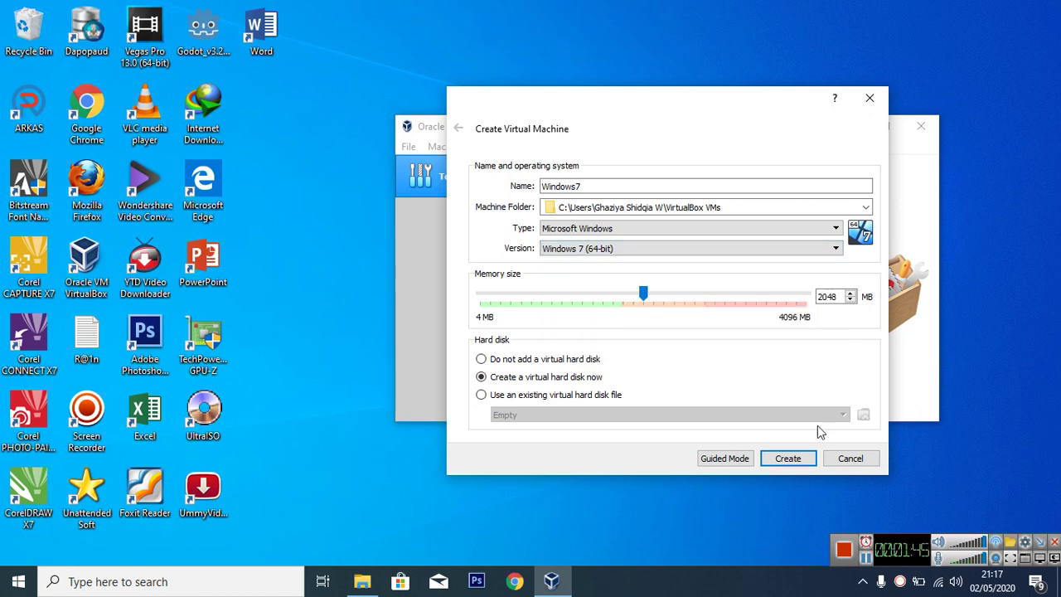
click(788, 460)
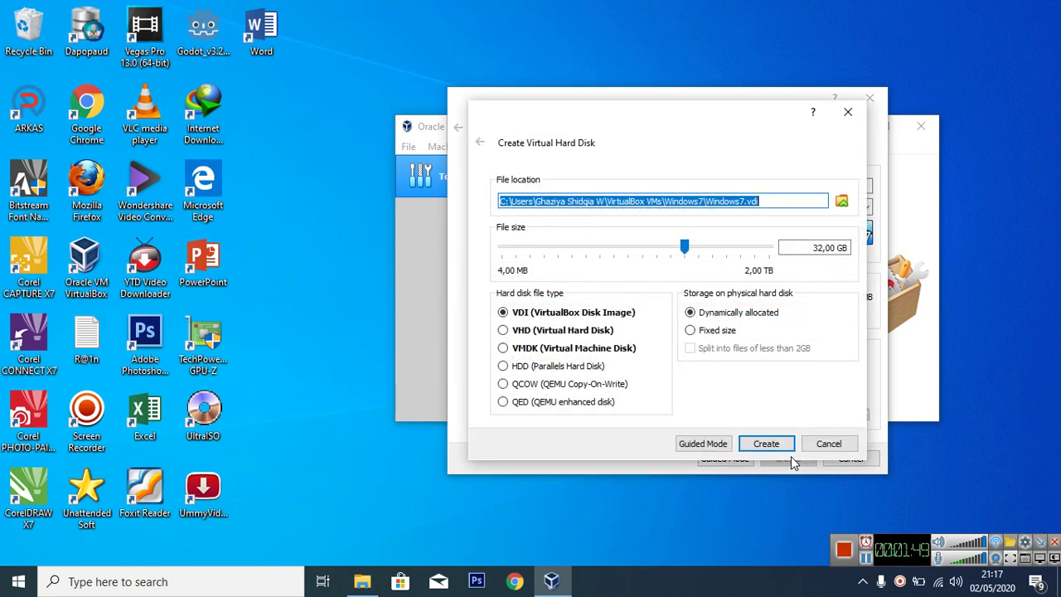
click(767, 442)
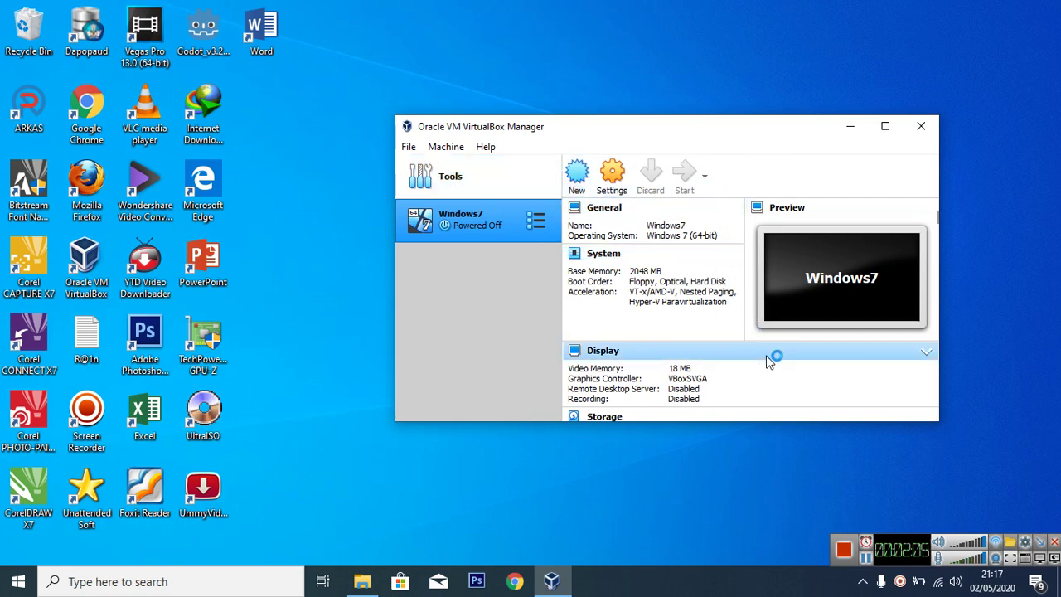
right_click(336, 101)
click(364, 145)
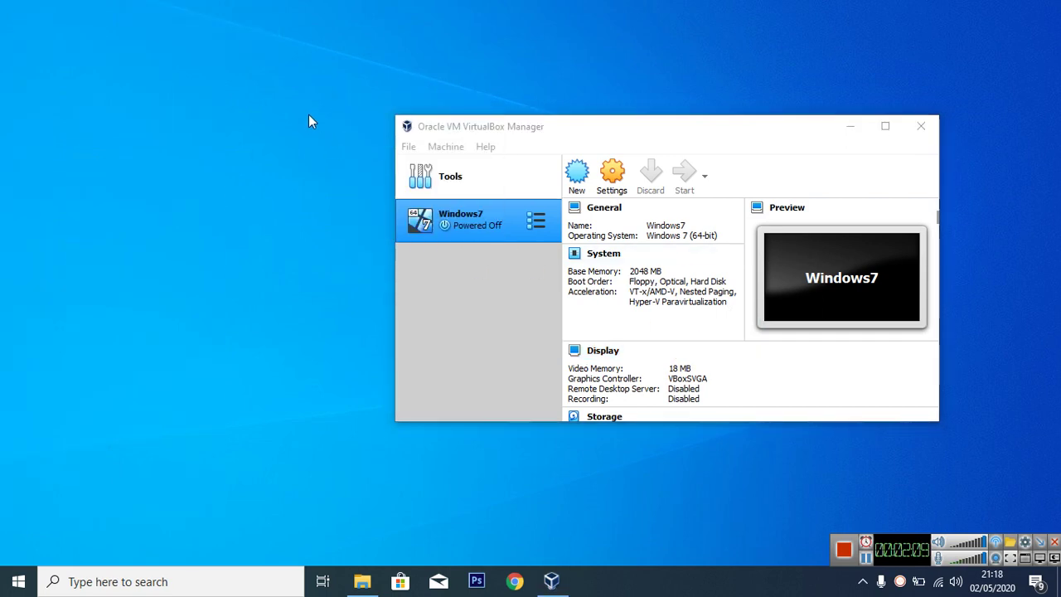
right_click(308, 114)
click(335, 158)
right_click(305, 99)
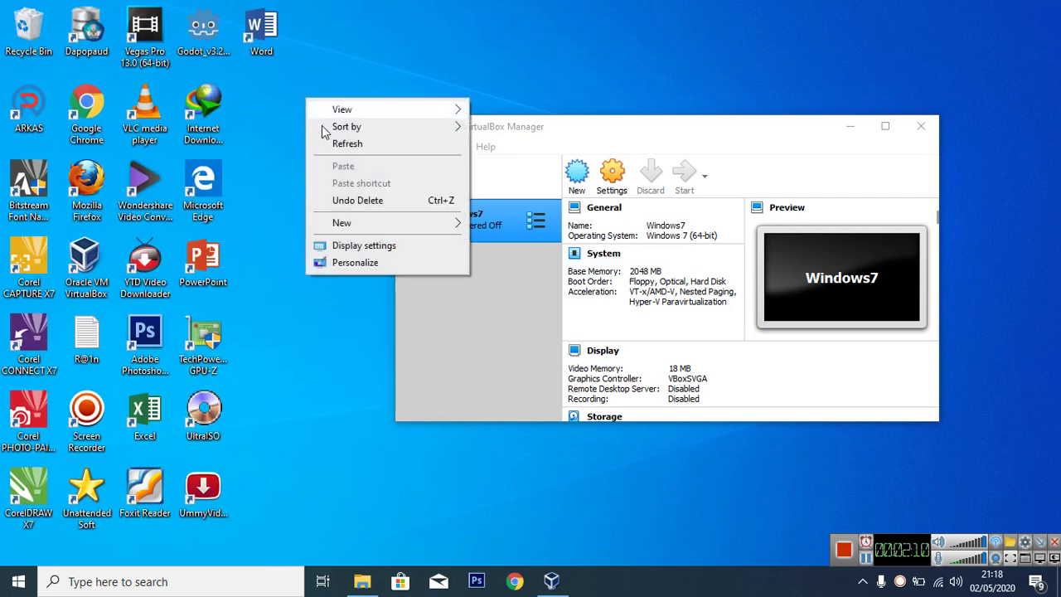
click(337, 145)
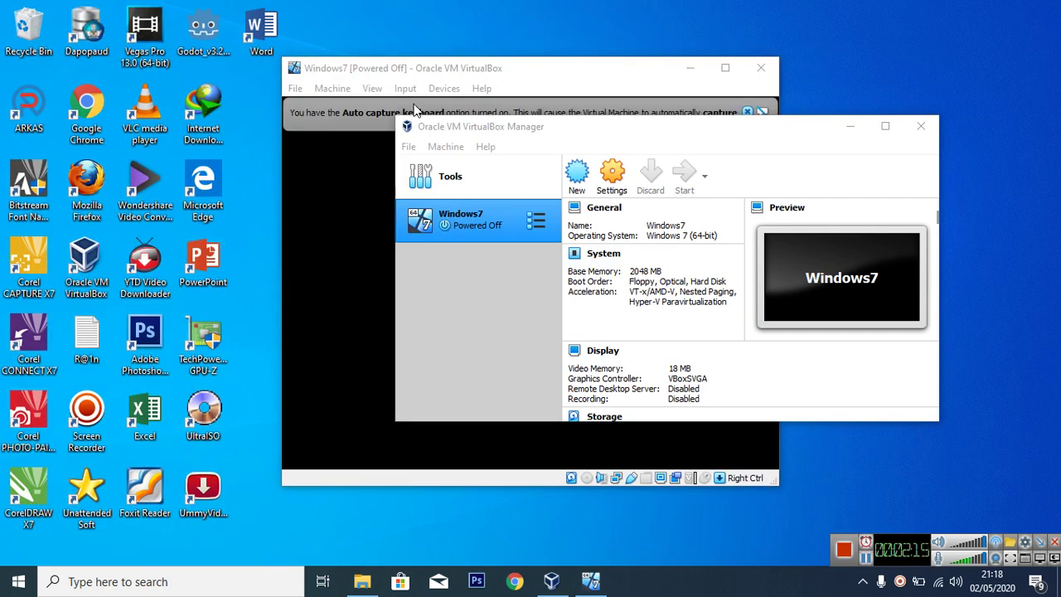
Bring the Windows7 machine window forward and open the optical disk selector for its start-up disk
click(592, 68)
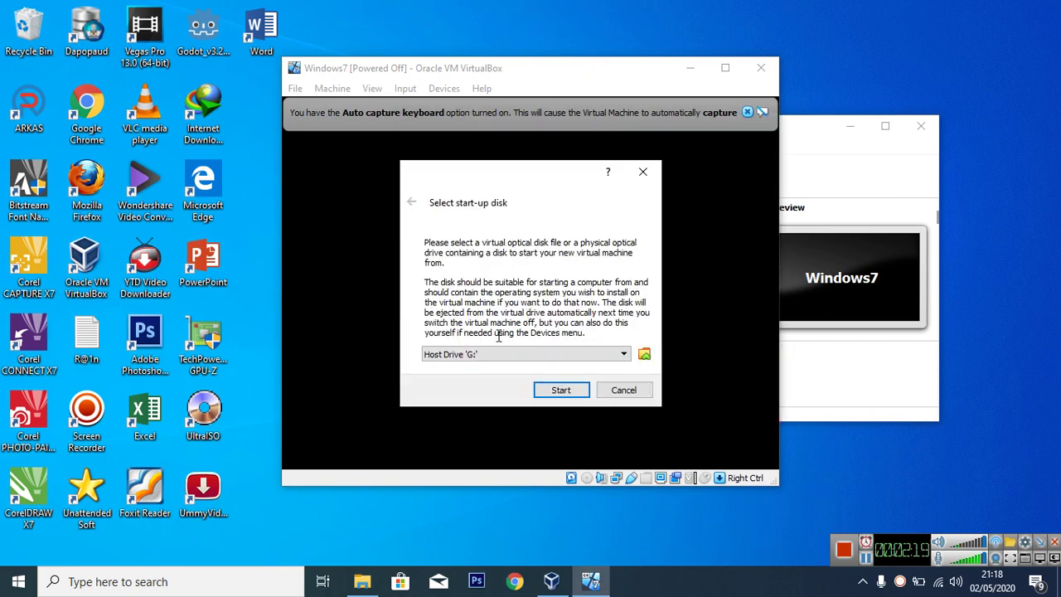
click(644, 354)
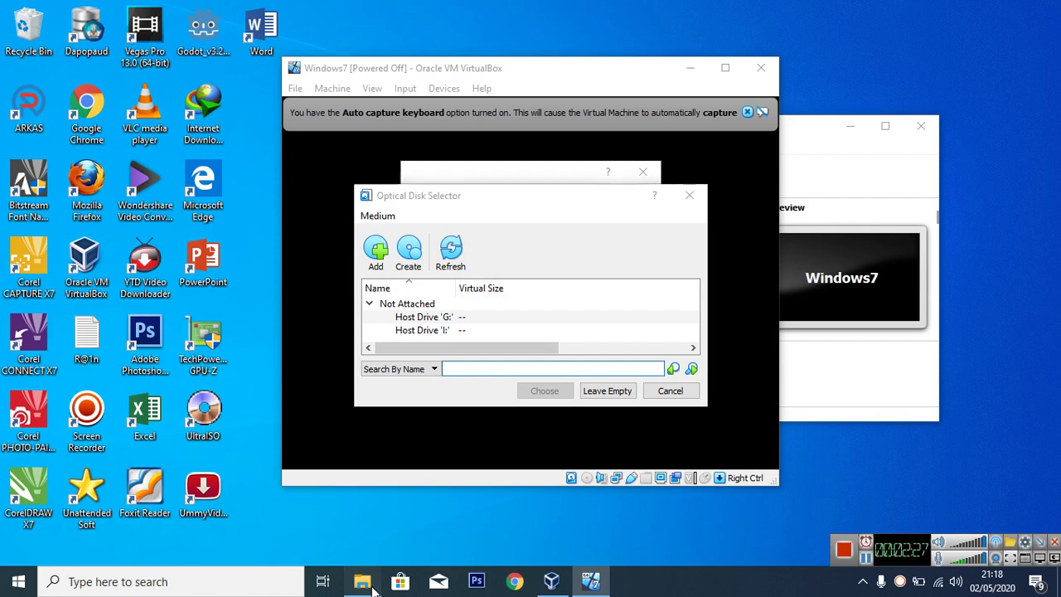
Locate the en_windows_7_AIO_sp1_x64_x86_dvd image in the Aplikasi\OS folder on drive D: using File Explorer
click(362, 581)
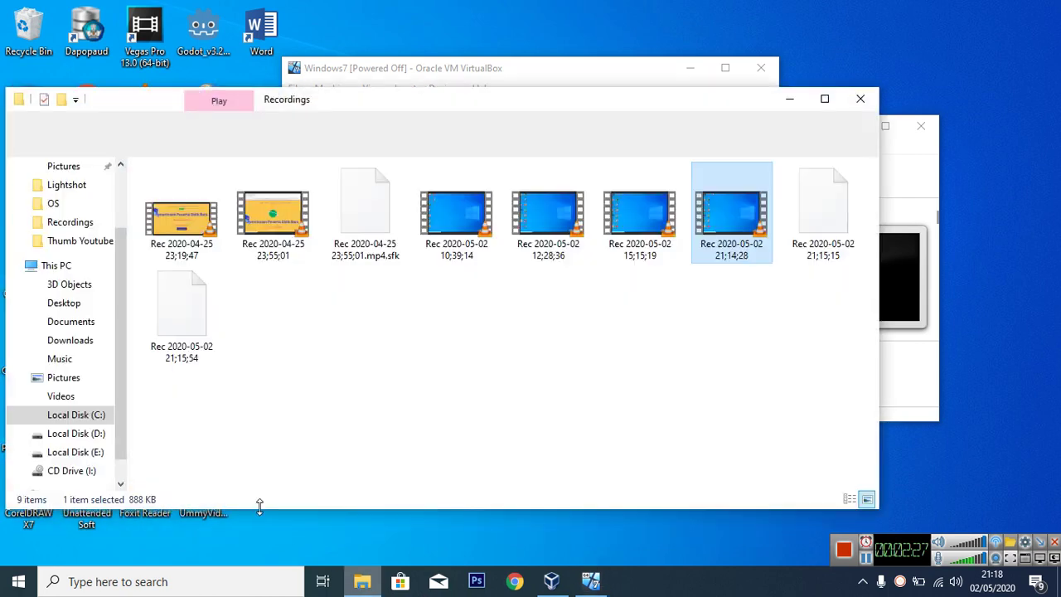
click(75, 432)
click(178, 207)
double_click(178, 207)
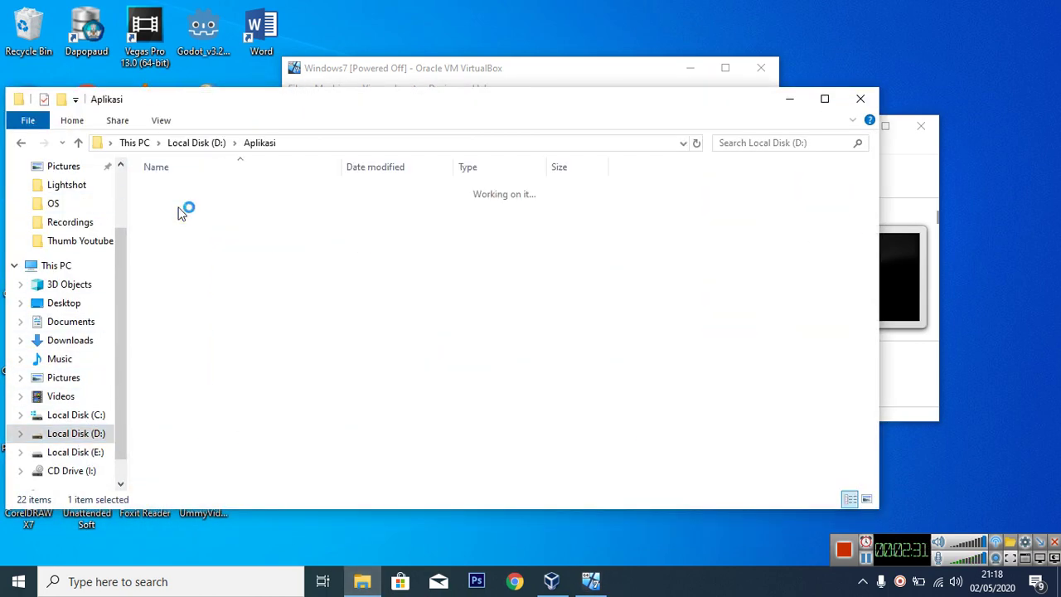
double_click(164, 371)
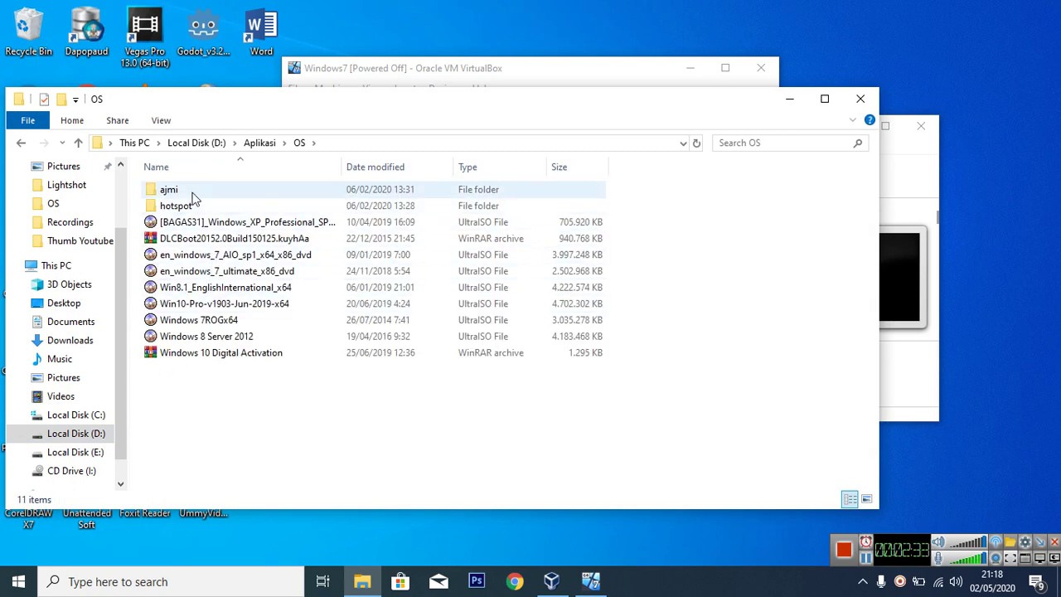
click(223, 255)
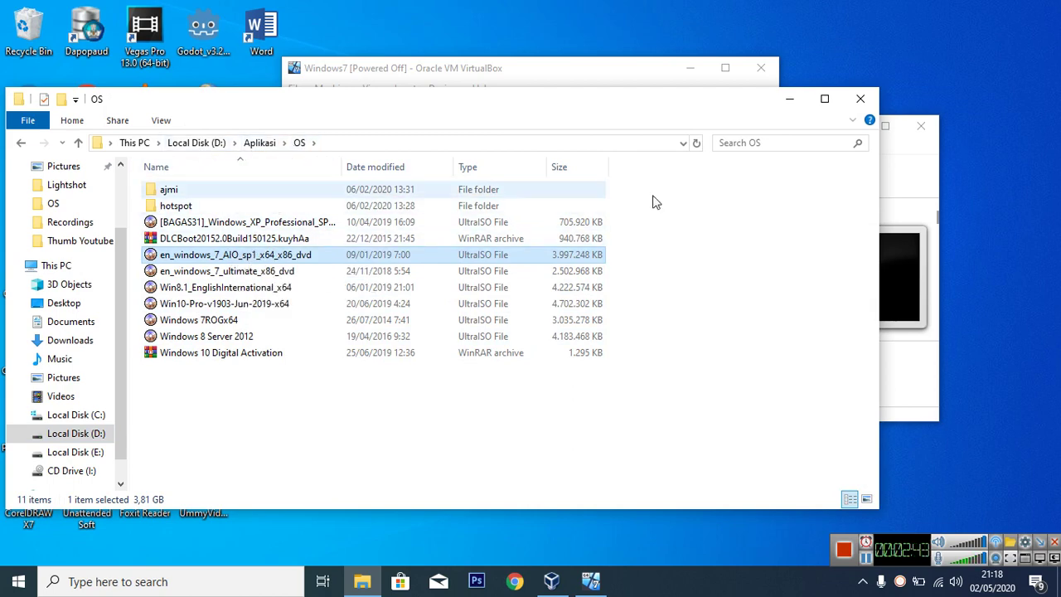
Return to VirtualBox, add en_windows_7_AIO_sp1_x64_x86_dvd as the start-up disk, and start the Windows7 machine from it
click(915, 192)
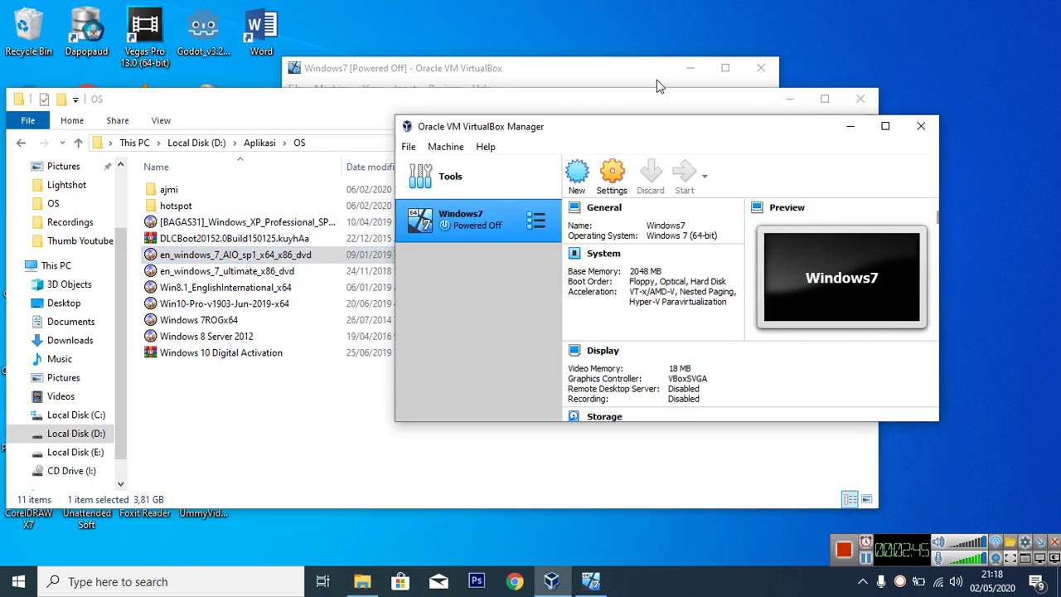
click(377, 257)
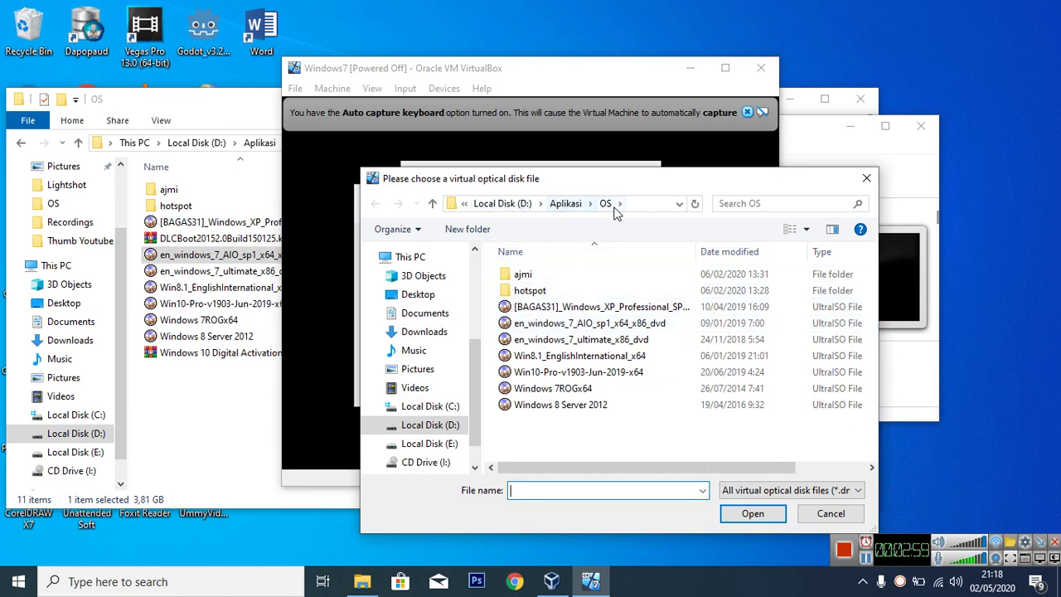
click(571, 325)
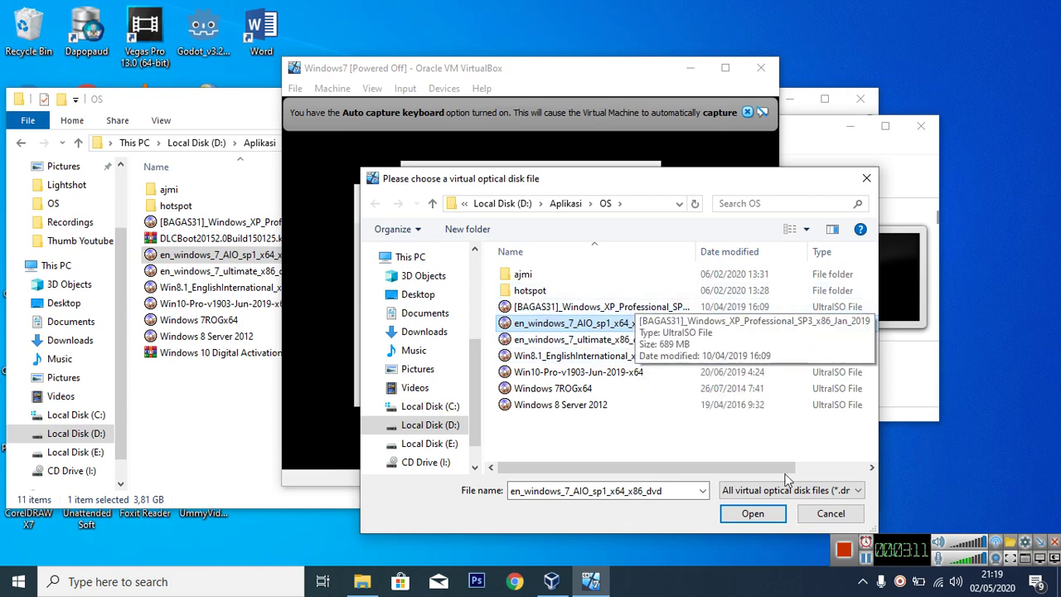
click(752, 513)
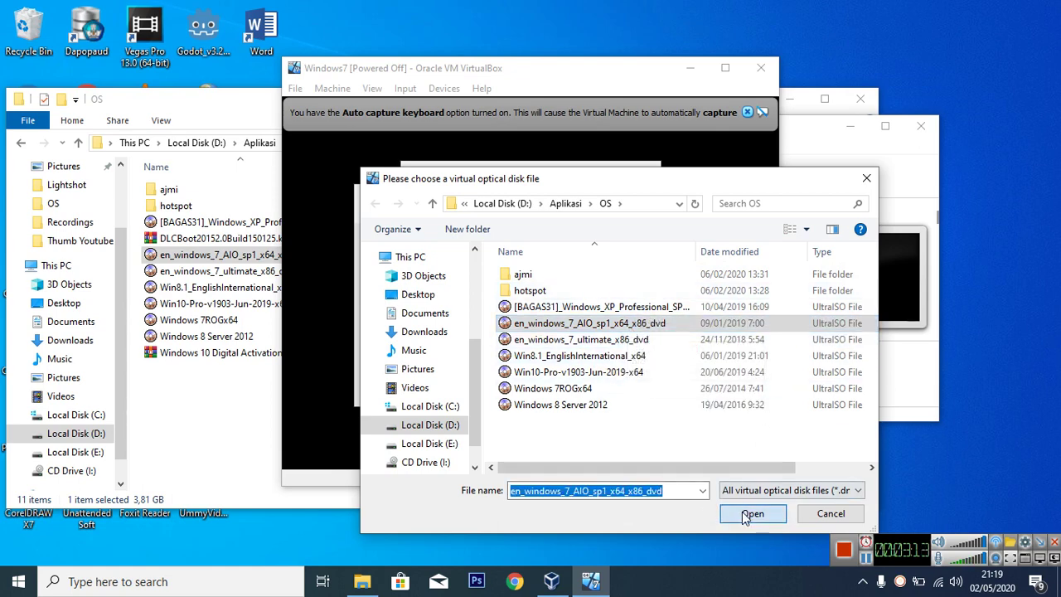
click(557, 389)
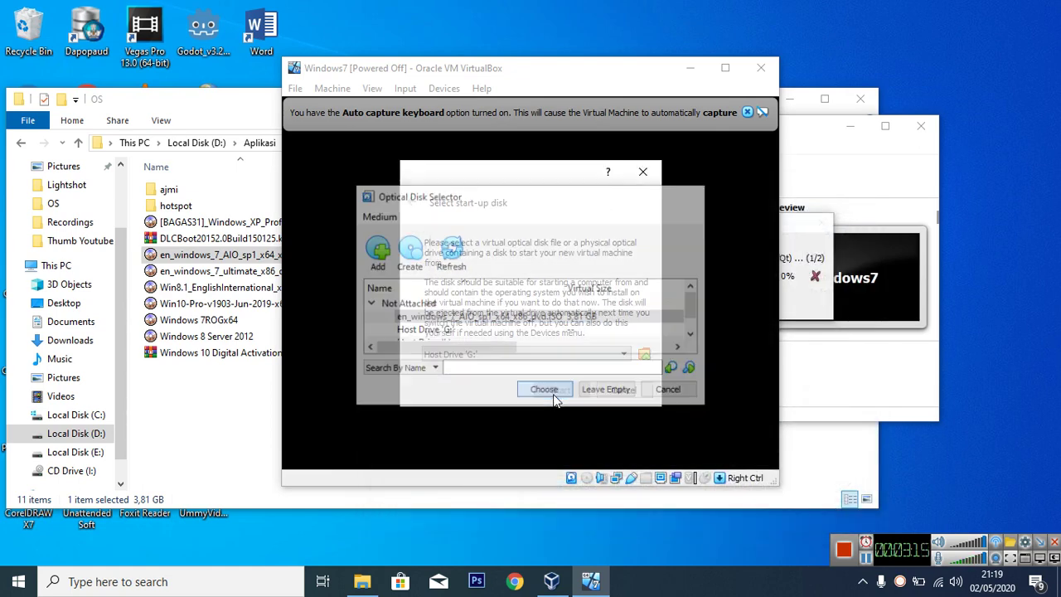
click(563, 396)
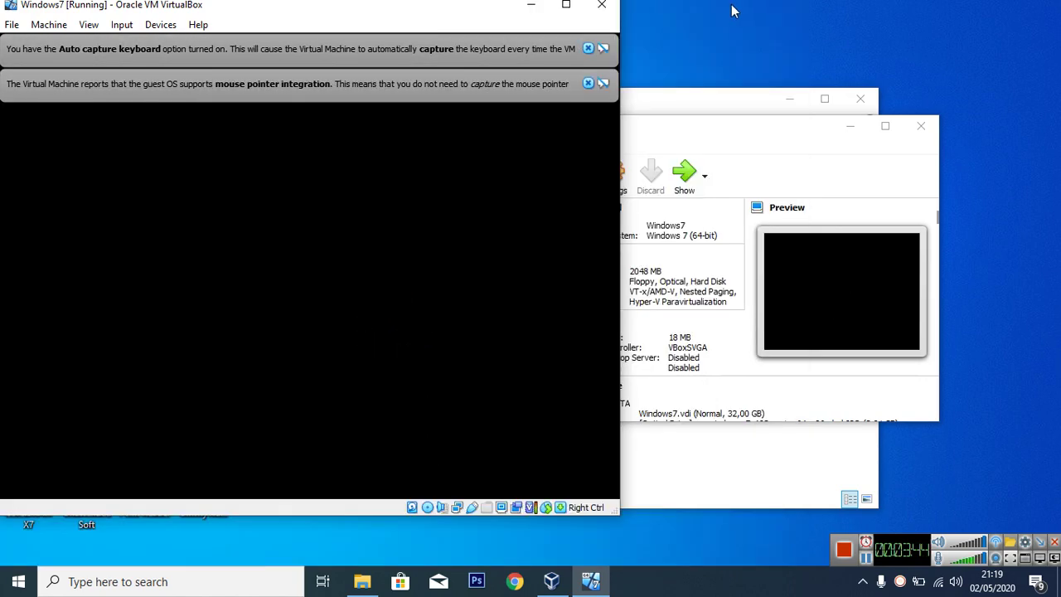
Maximize the Windows7 machine window and dismiss the mouse integration and keyboard capture notices
click(566, 5)
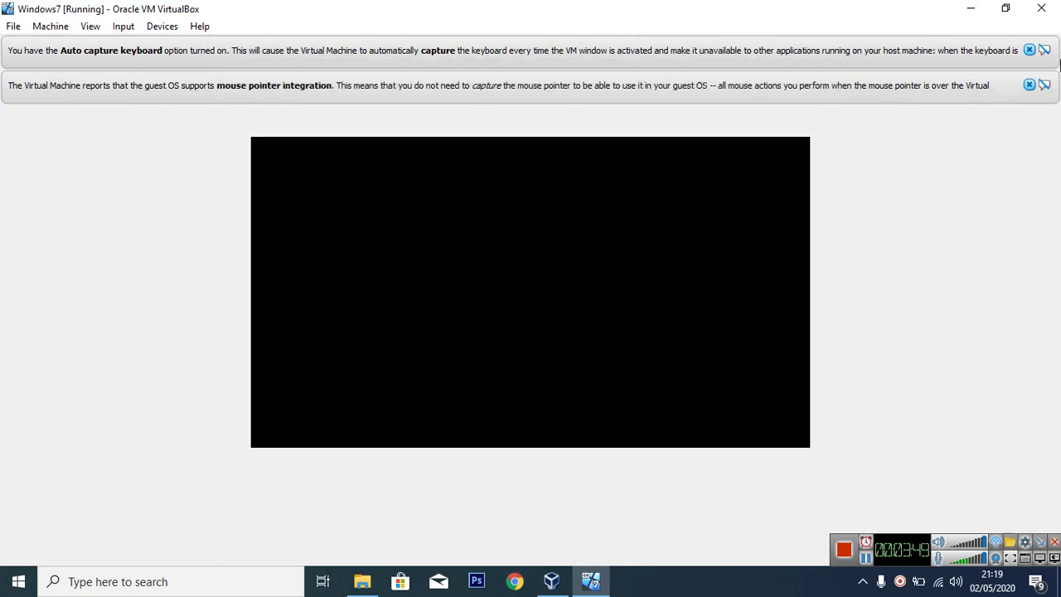
click(1028, 85)
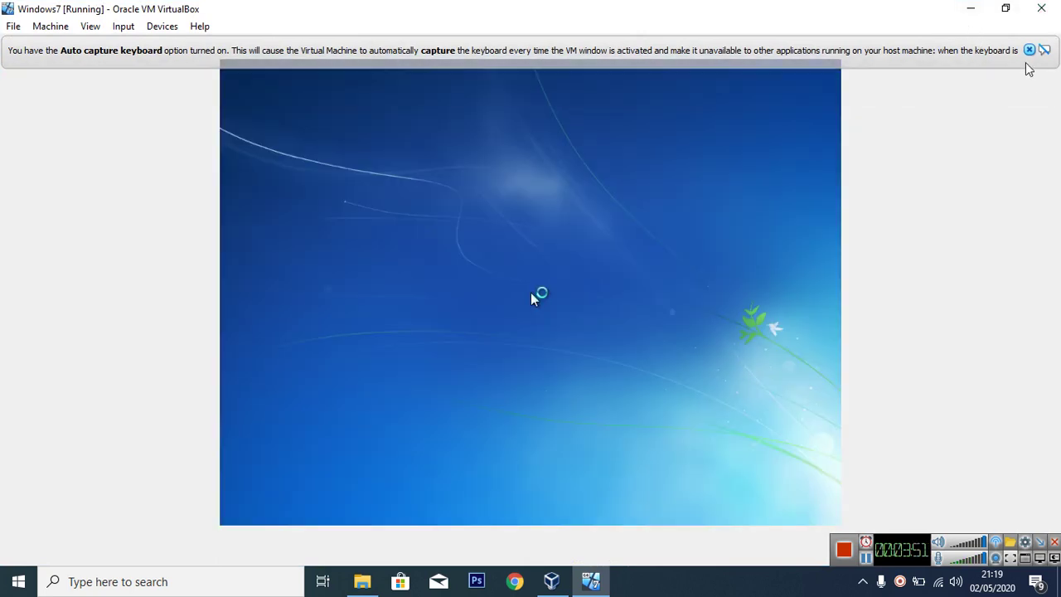
click(1028, 50)
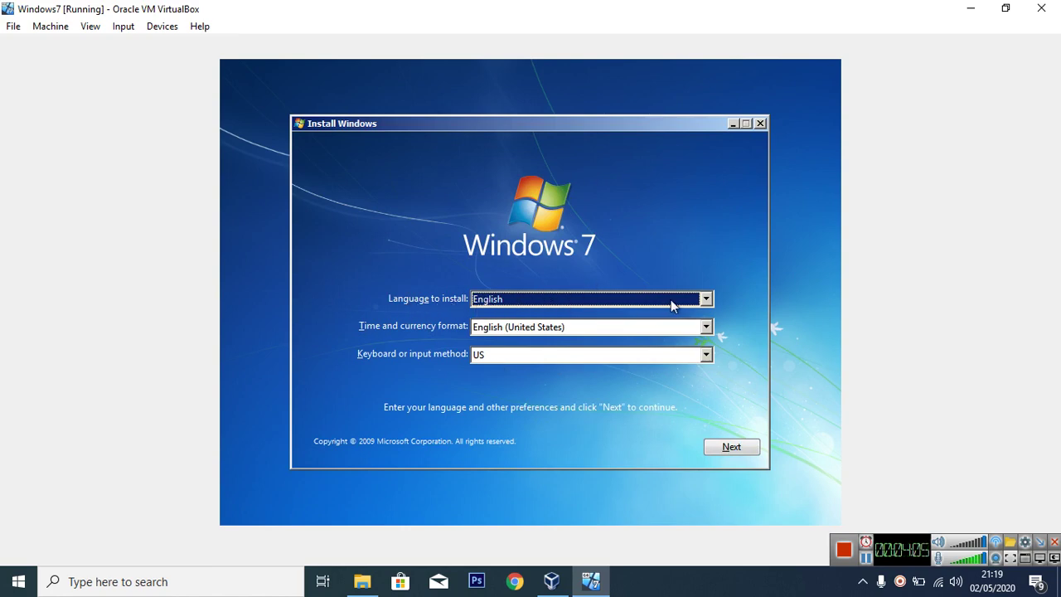
Set the Windows 7 setup's time and currency format to Indonesian (Indonesia) and start the installation
click(708, 328)
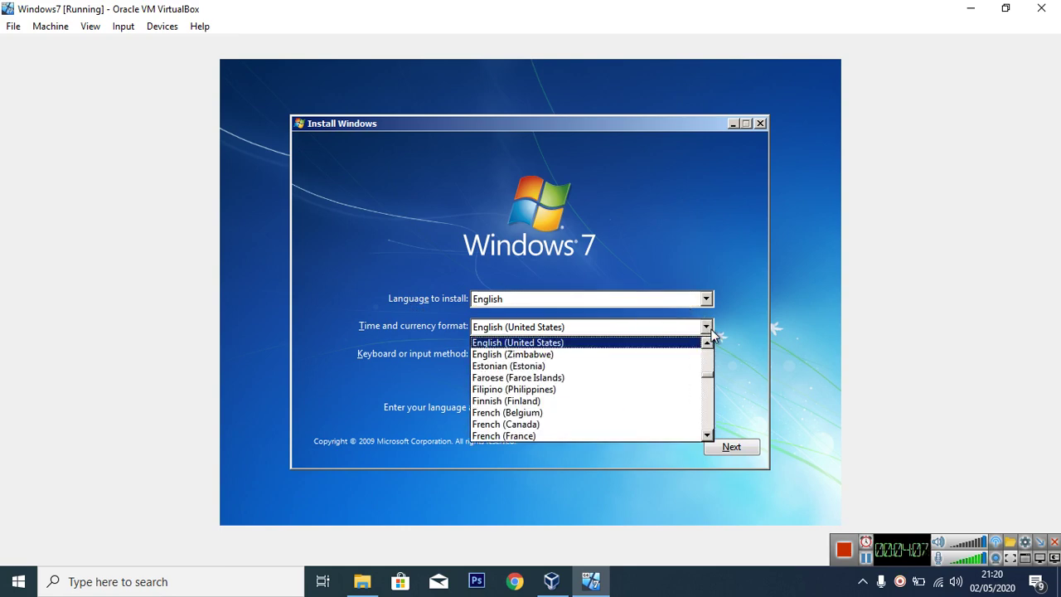
scroll(630, 381, down, 6)
scroll(628, 396, down, 1)
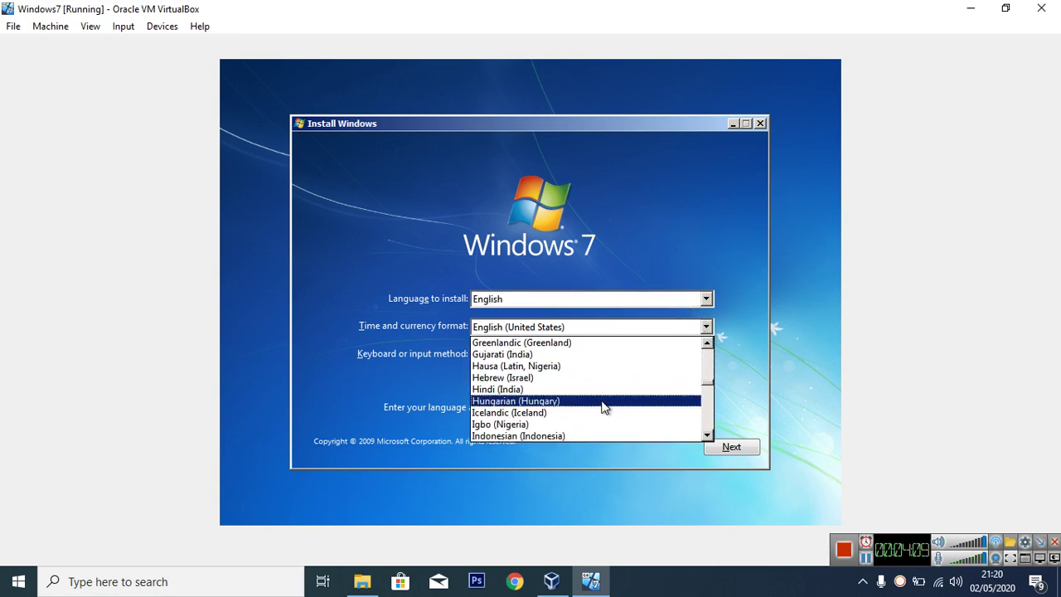
click(561, 434)
click(721, 448)
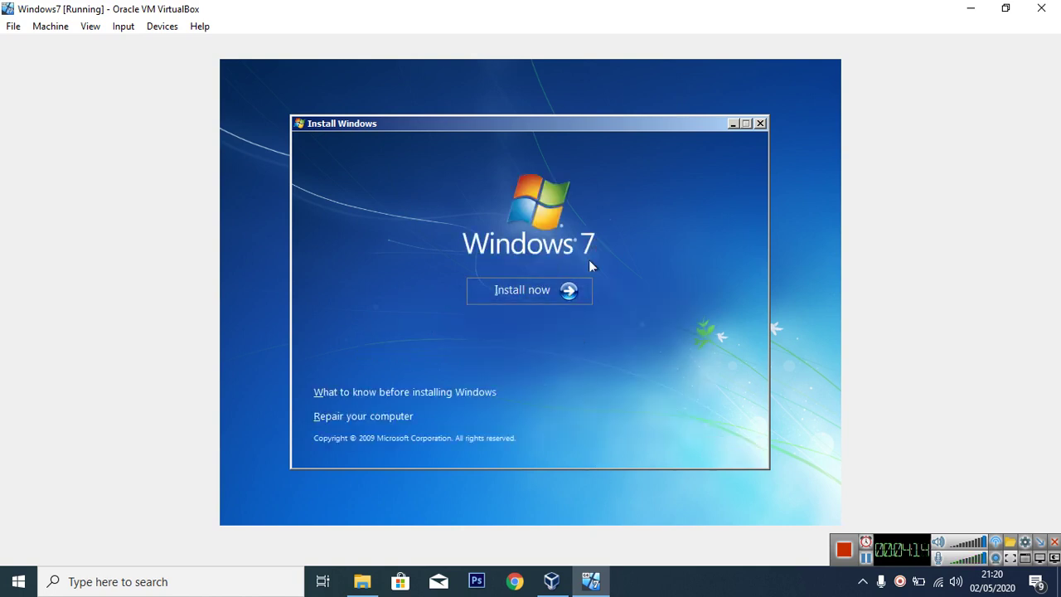
click(524, 289)
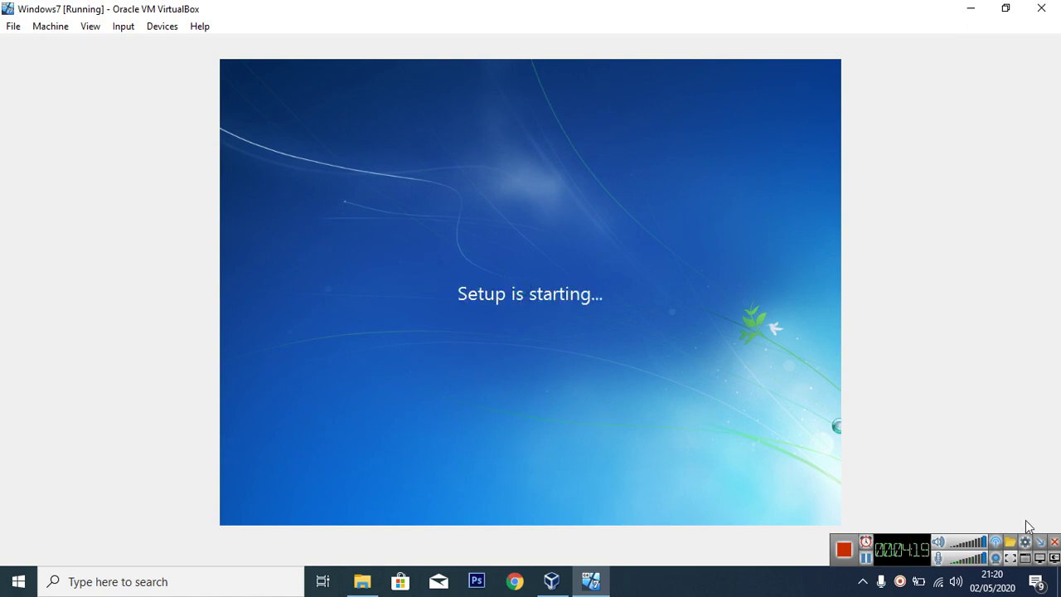
click(1038, 542)
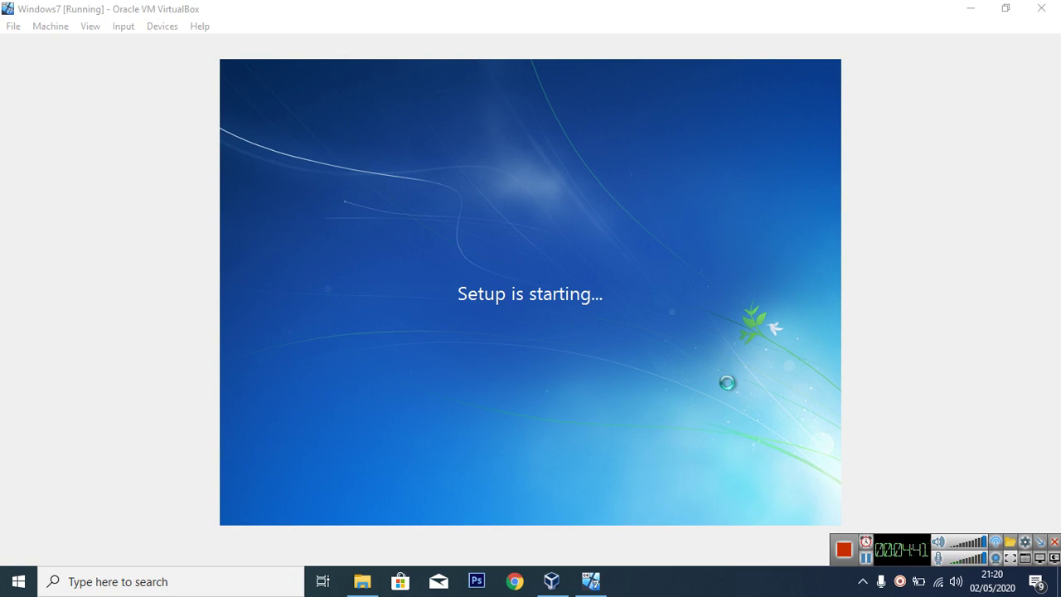
Minimize the running Windows7 machine and VirtualBox Manager windows, and close the OS folder window
click(971, 8)
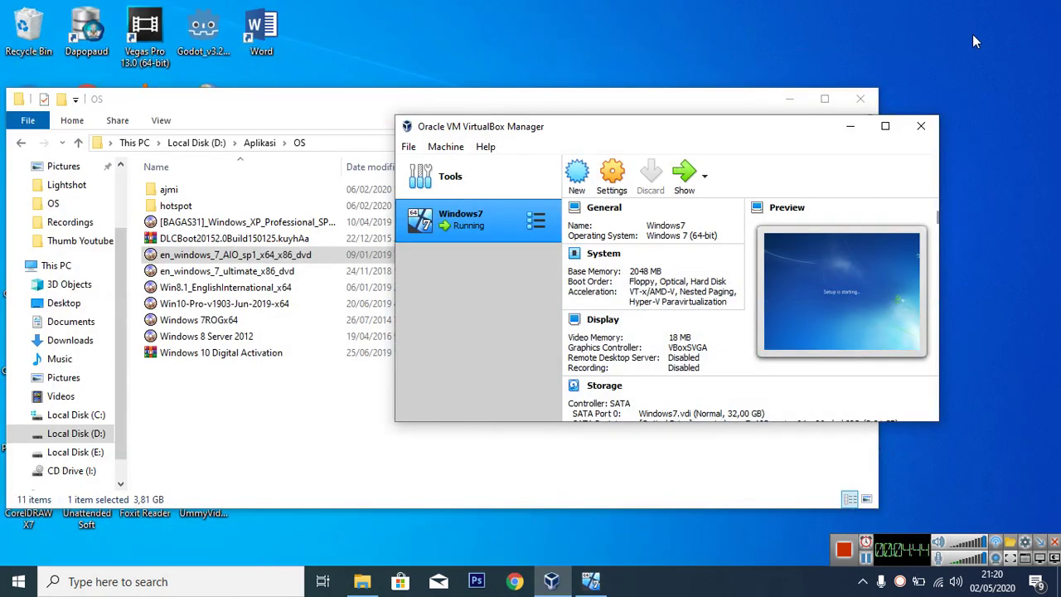
click(849, 126)
click(861, 99)
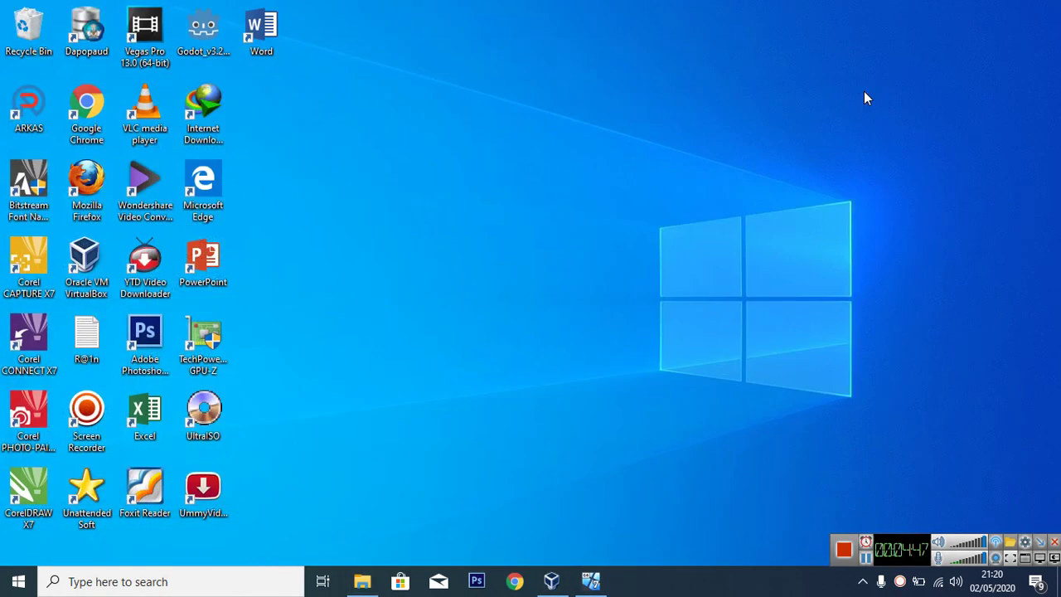
right_click(590, 79)
click(619, 126)
right_click(532, 152)
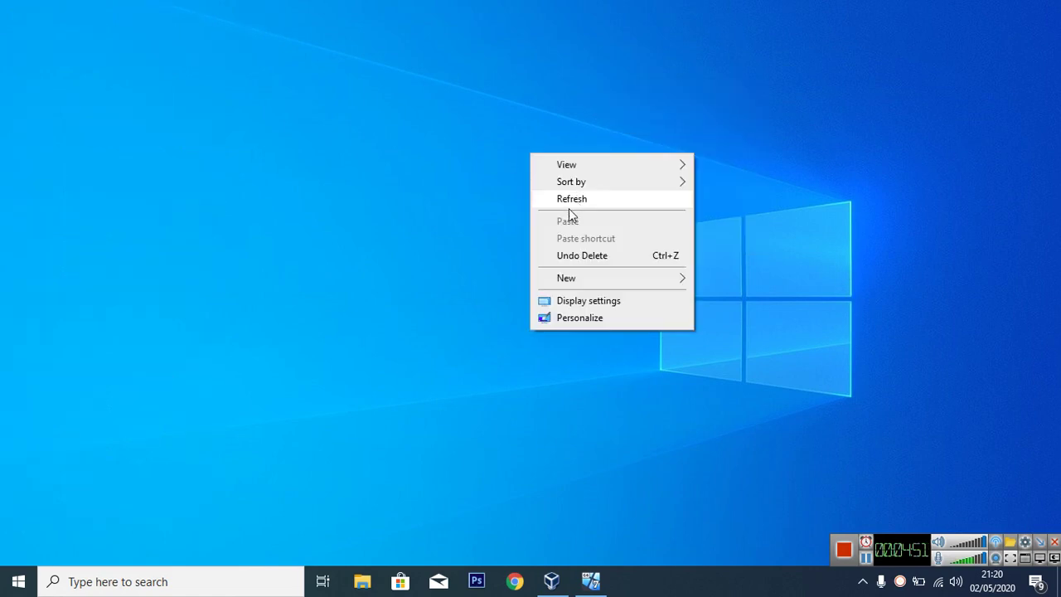
click(570, 206)
right_click(534, 183)
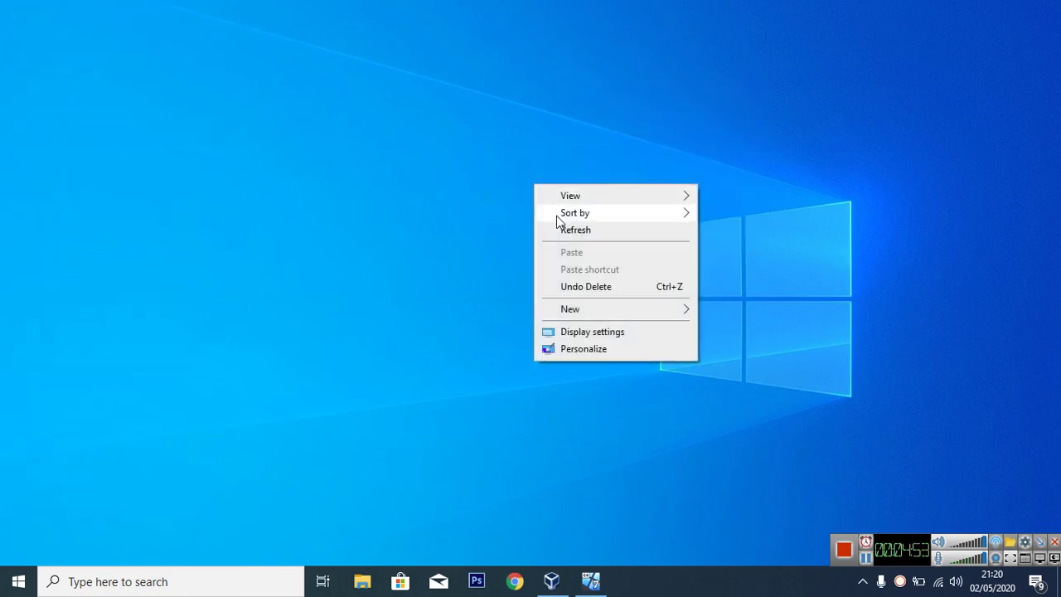
click(560, 229)
right_click(515, 162)
click(551, 208)
right_click(515, 175)
click(541, 220)
right_click(470, 181)
click(534, 228)
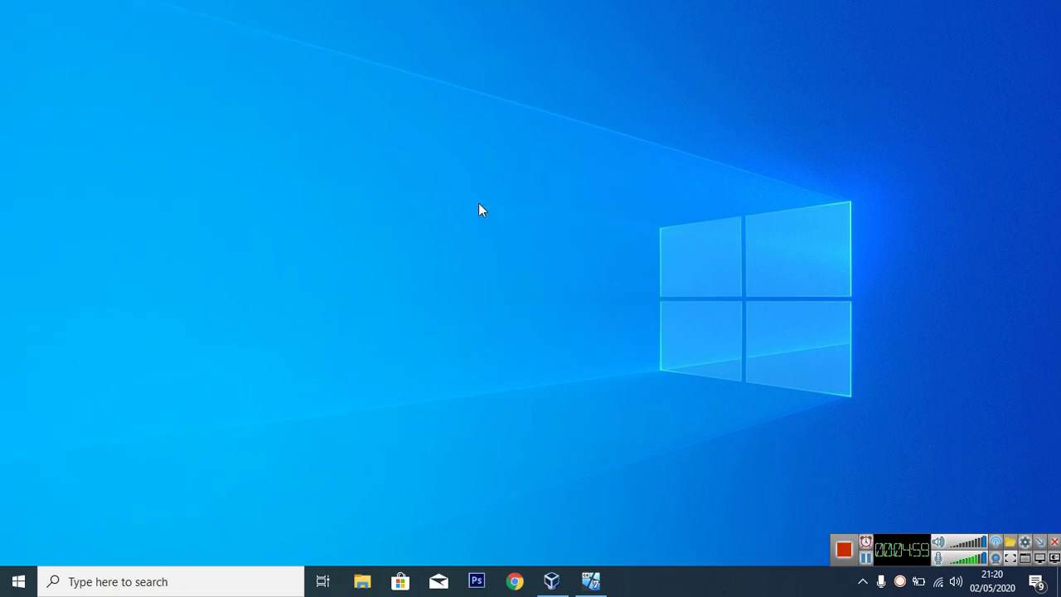
right_click(439, 196)
click(489, 237)
right_click(476, 162)
click(525, 206)
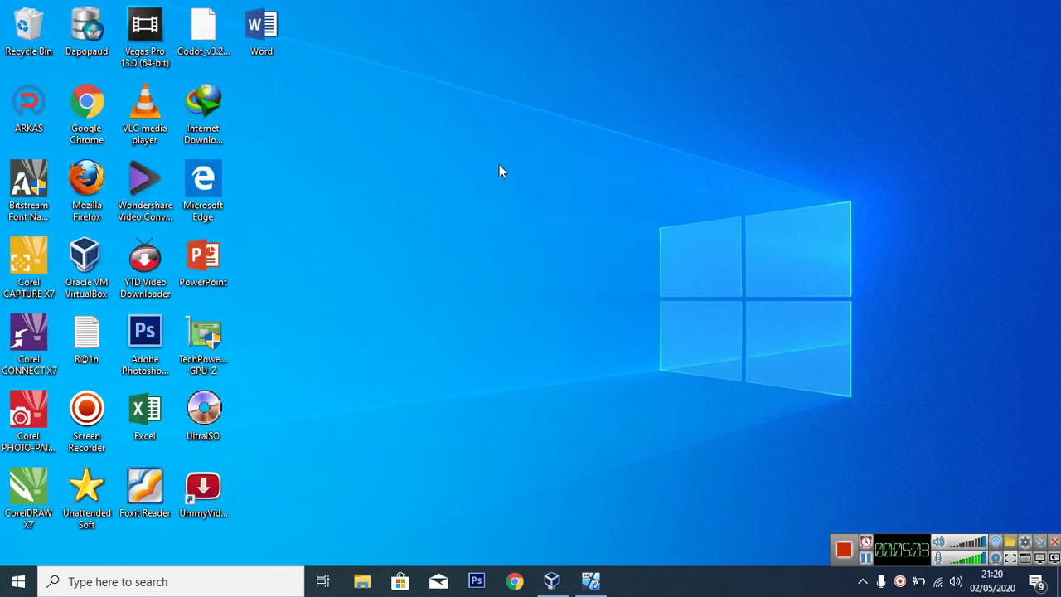
right_click(493, 150)
click(558, 194)
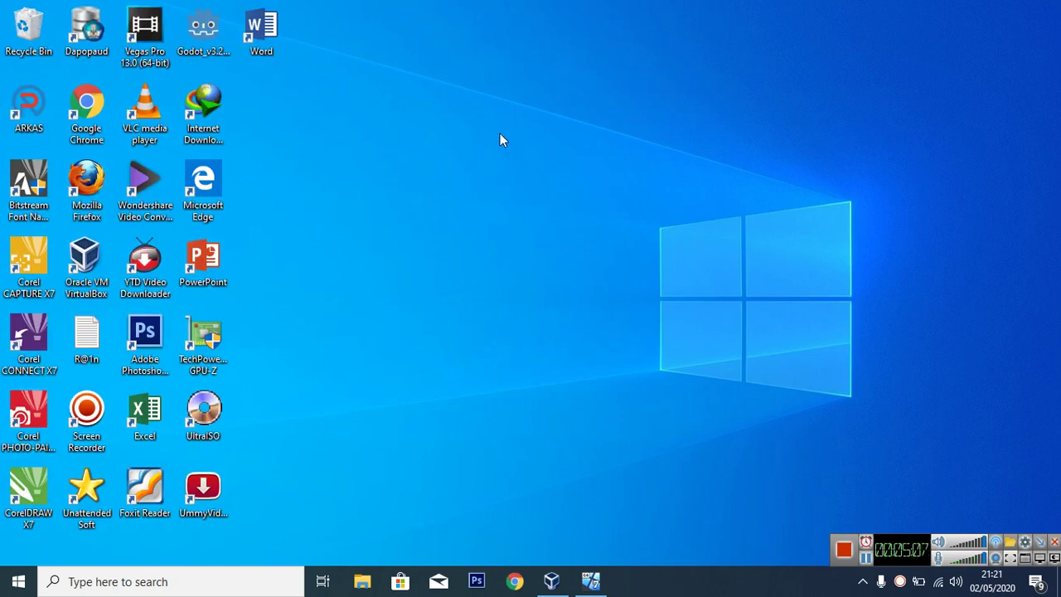
right_click(500, 134)
click(534, 179)
right_click(465, 155)
click(507, 199)
click(1039, 541)
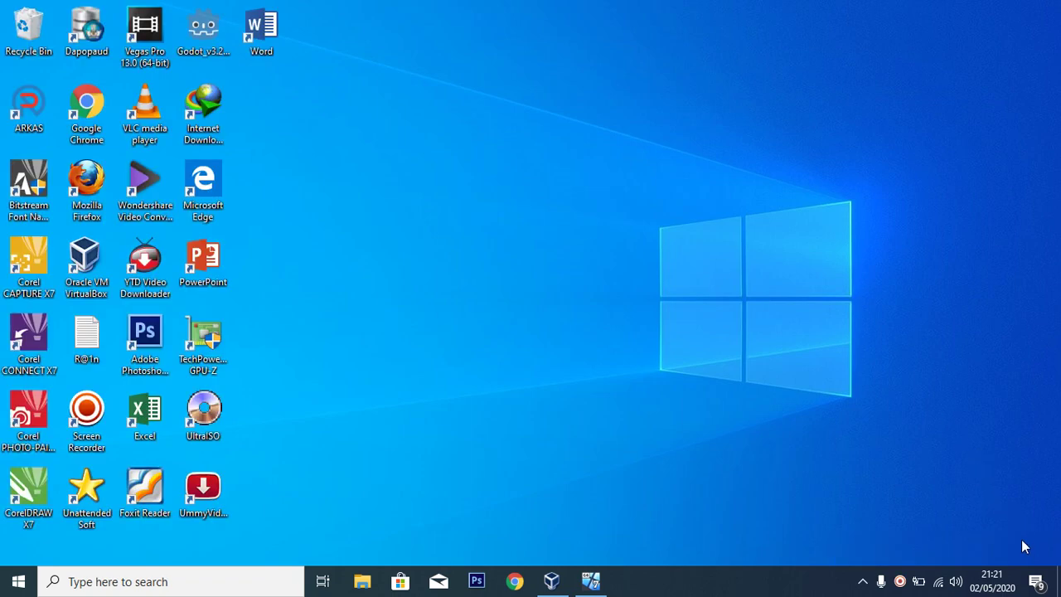
right_click(581, 204)
click(609, 246)
Return to the running Windows7 machine and choose Windows 7 Ultimate x64 as the operating system to install
click(596, 582)
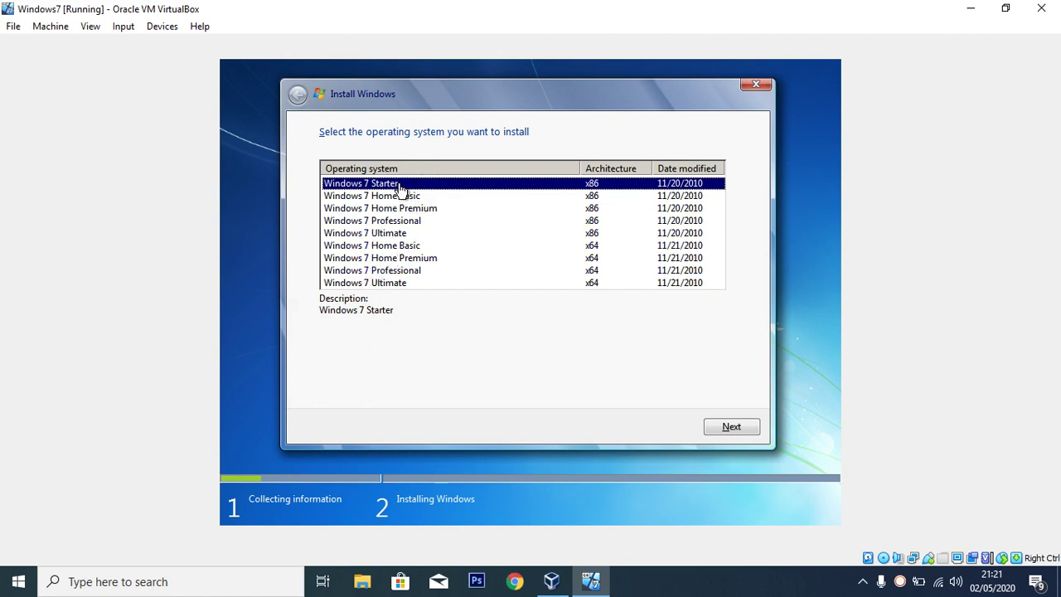
click(401, 290)
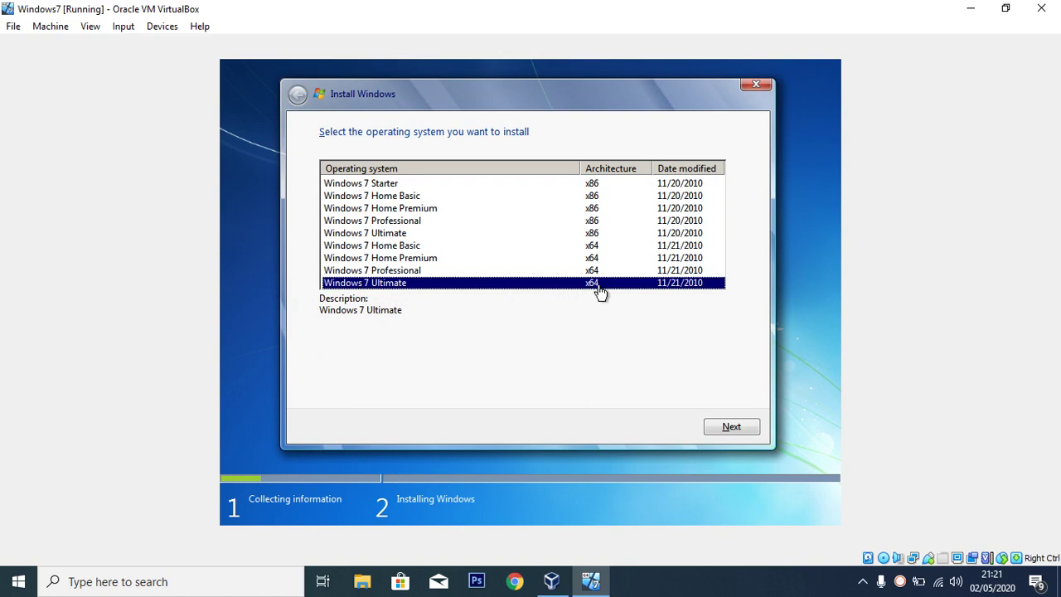
click(731, 427)
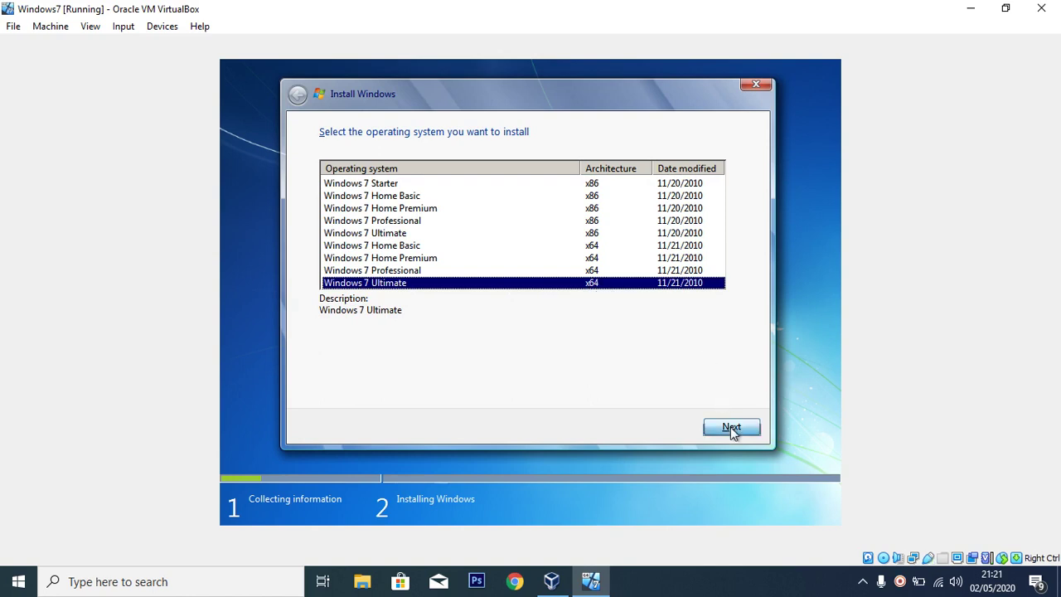
Accept the license terms and choose the Custom (advanced) installation type
click(389, 389)
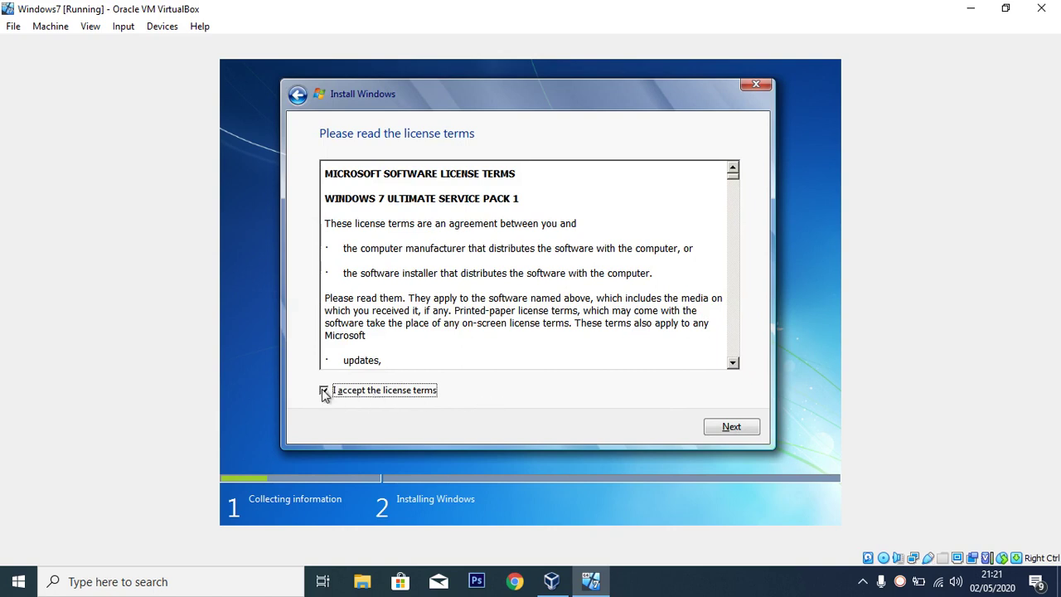
click(713, 426)
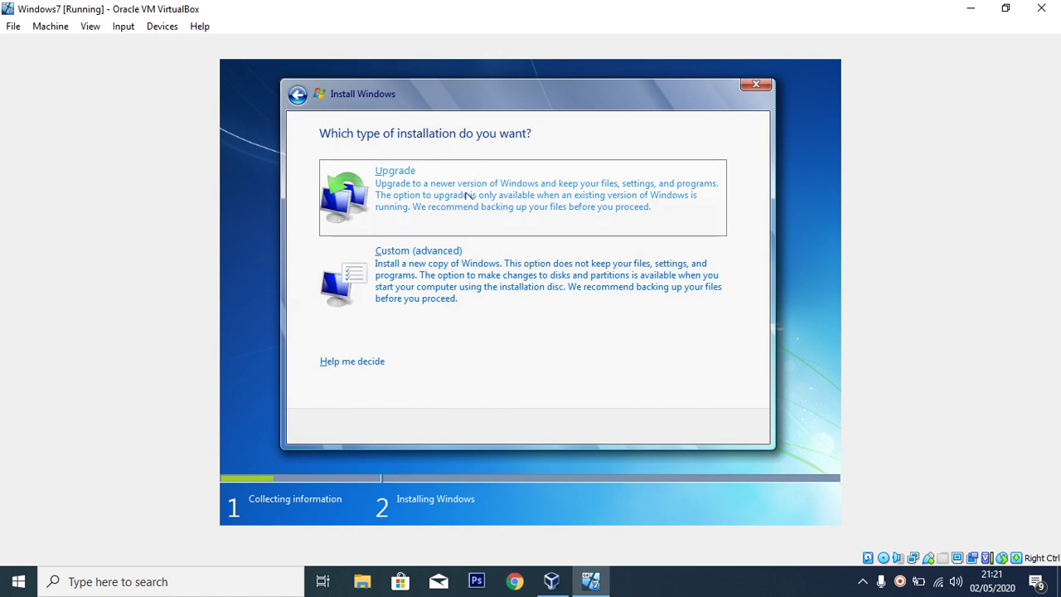
click(406, 285)
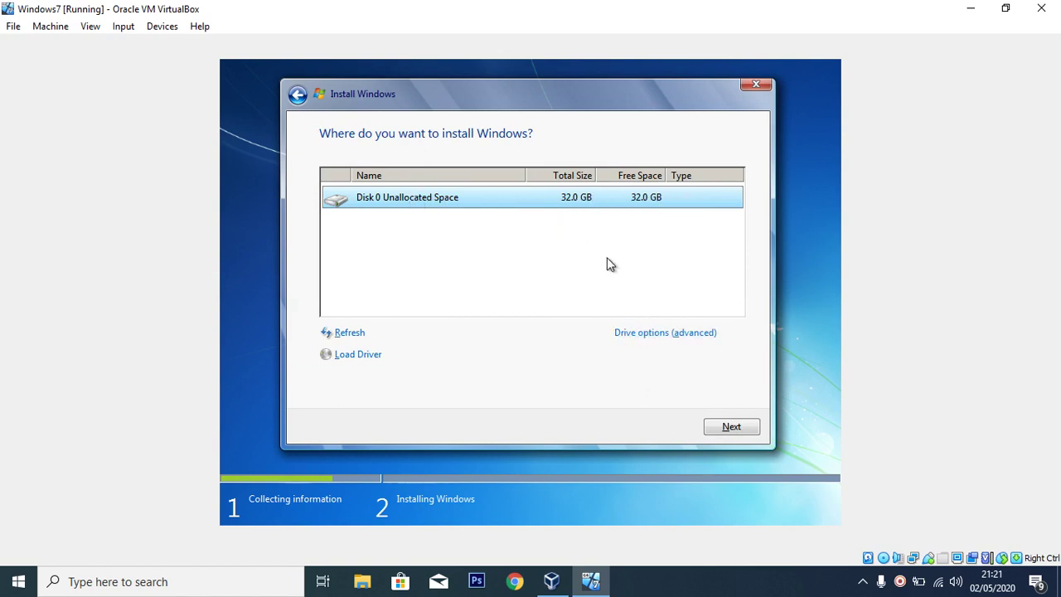
Create a new 25768 MB partition on Disk 0's unallocated space and allow the additional system partition
click(659, 335)
click(645, 335)
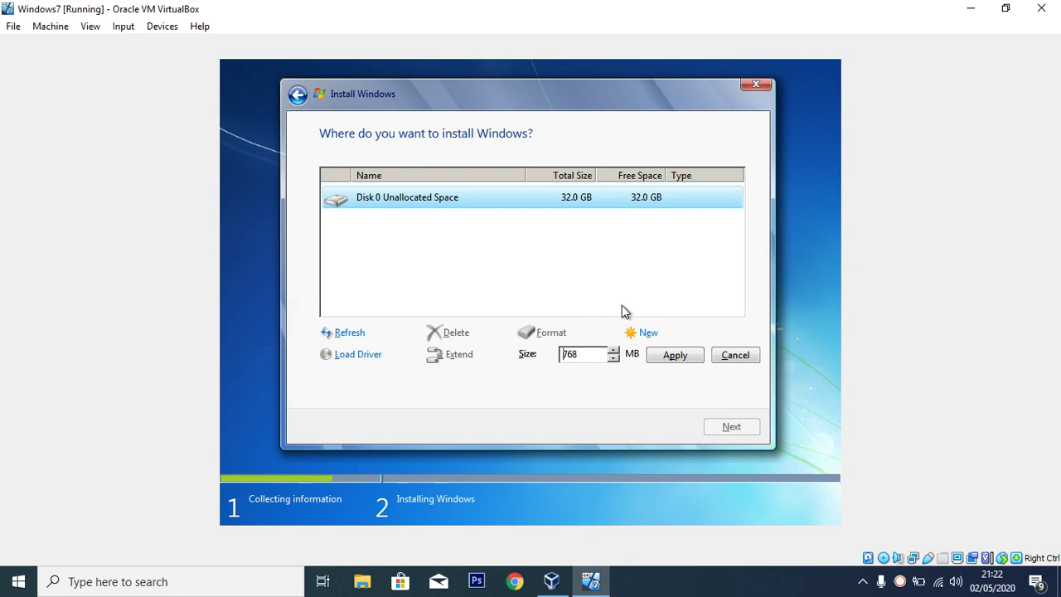
text(25)
click(669, 362)
click(635, 355)
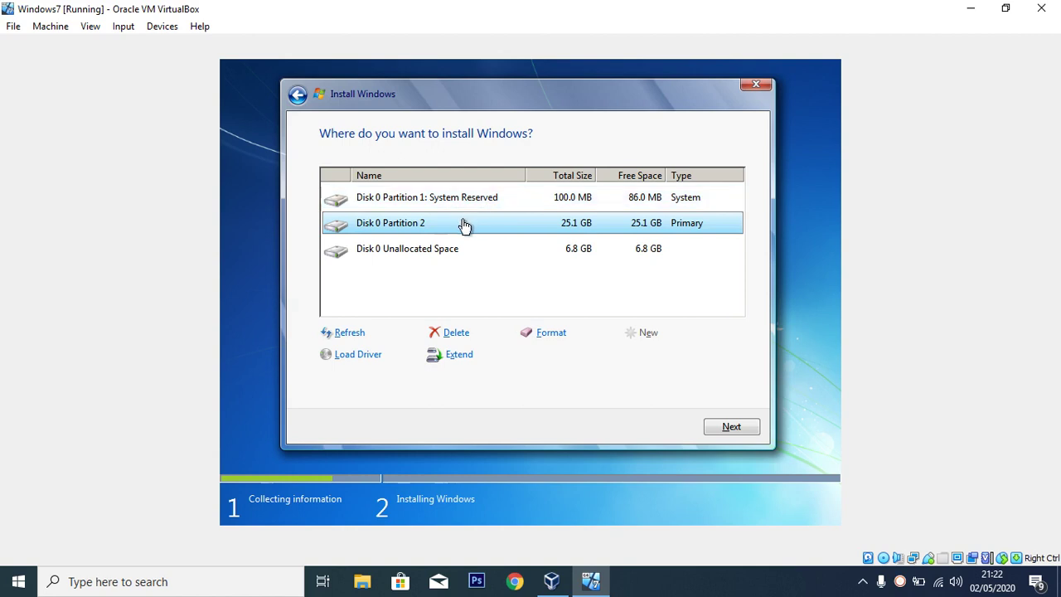
Create another partition from all the remaining unallocated space on Disk 0
click(474, 251)
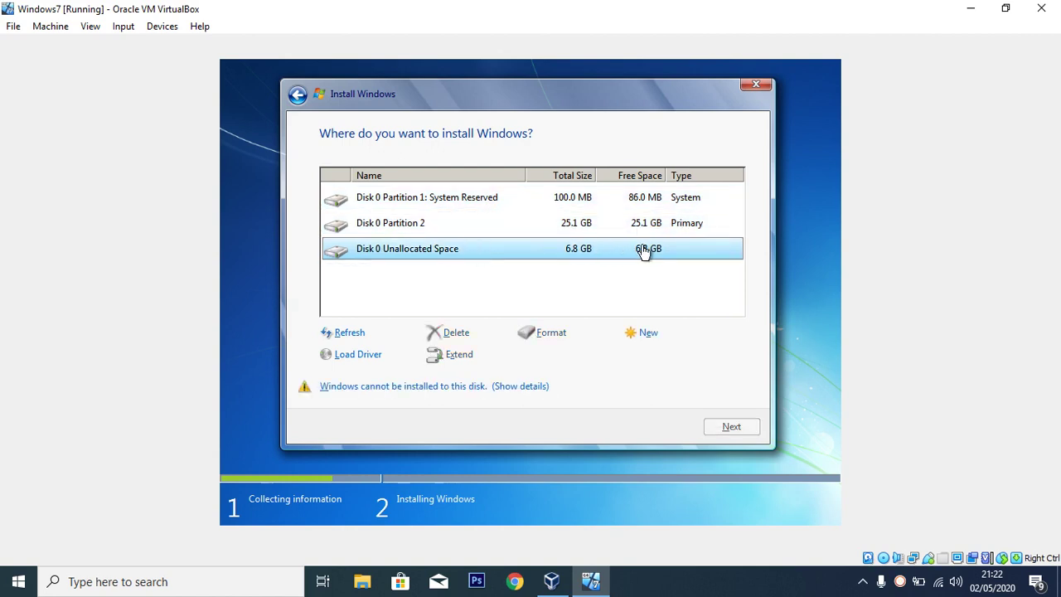
click(650, 338)
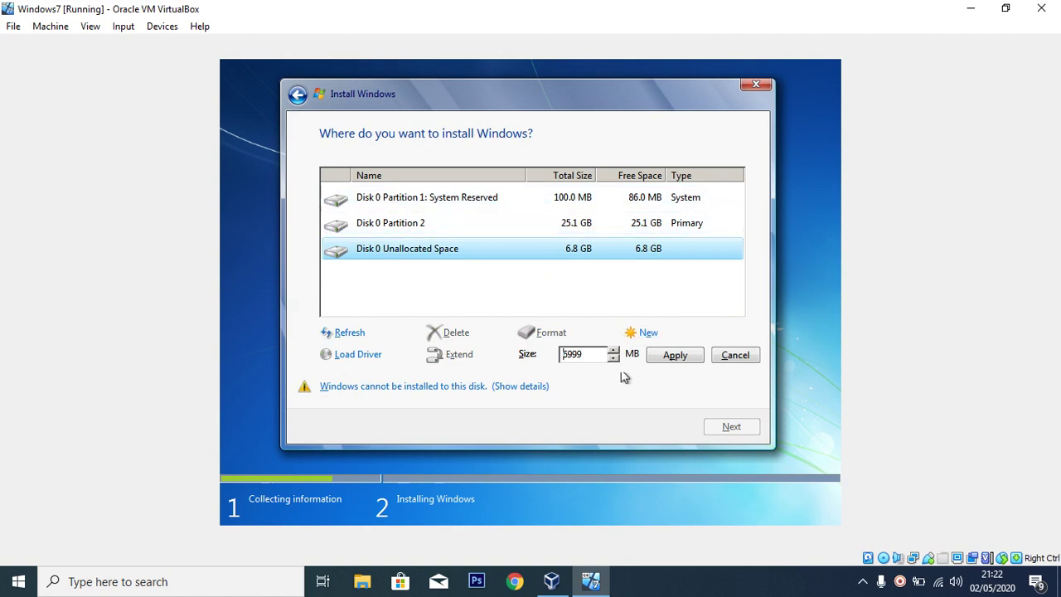
click(674, 355)
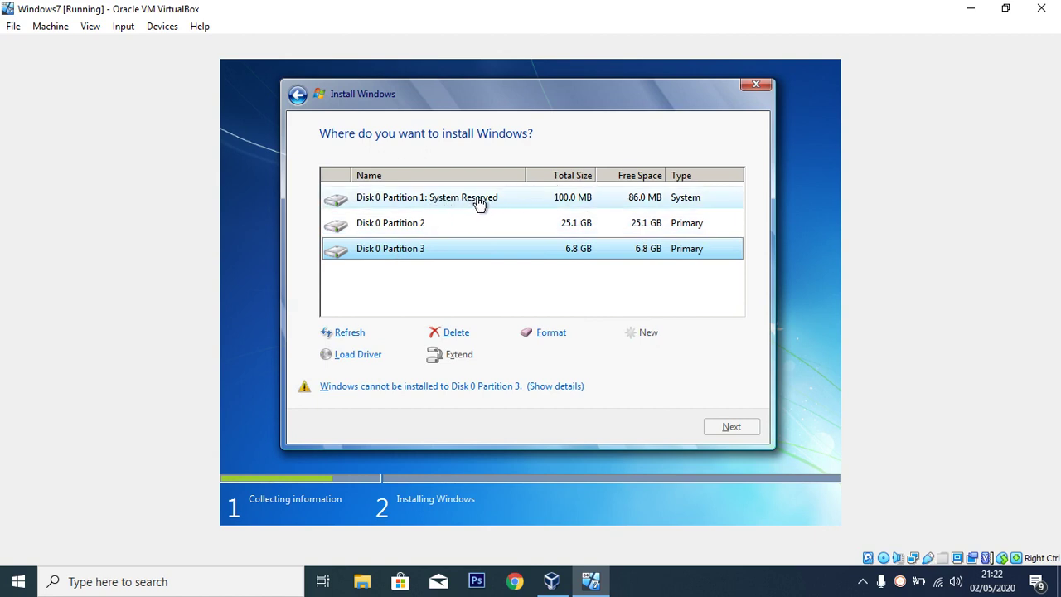
Select Disk 0 Partition 2 as the installation target and start installing Windows on it
click(439, 230)
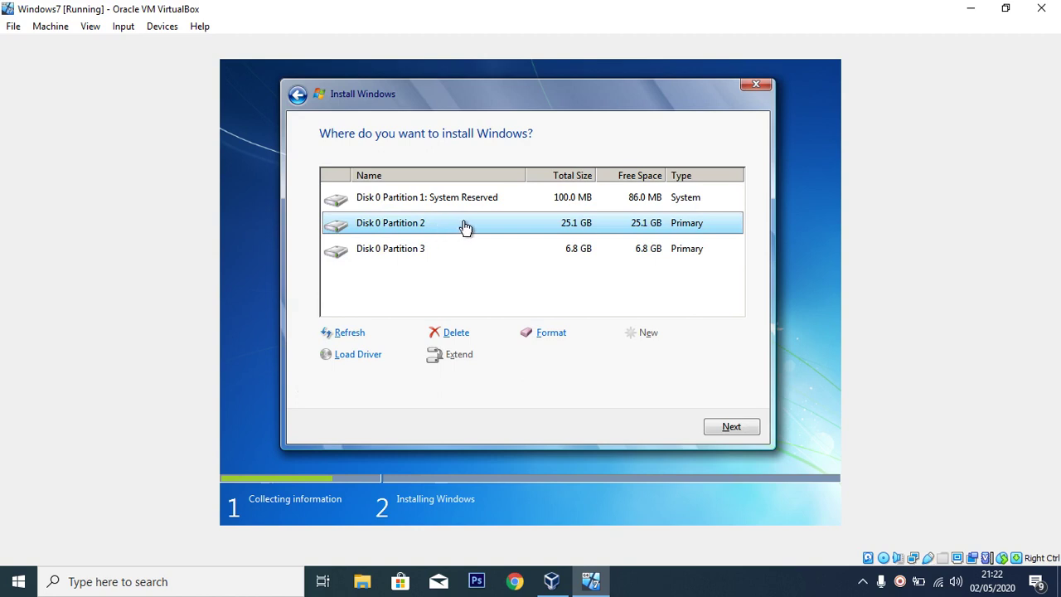
click(422, 256)
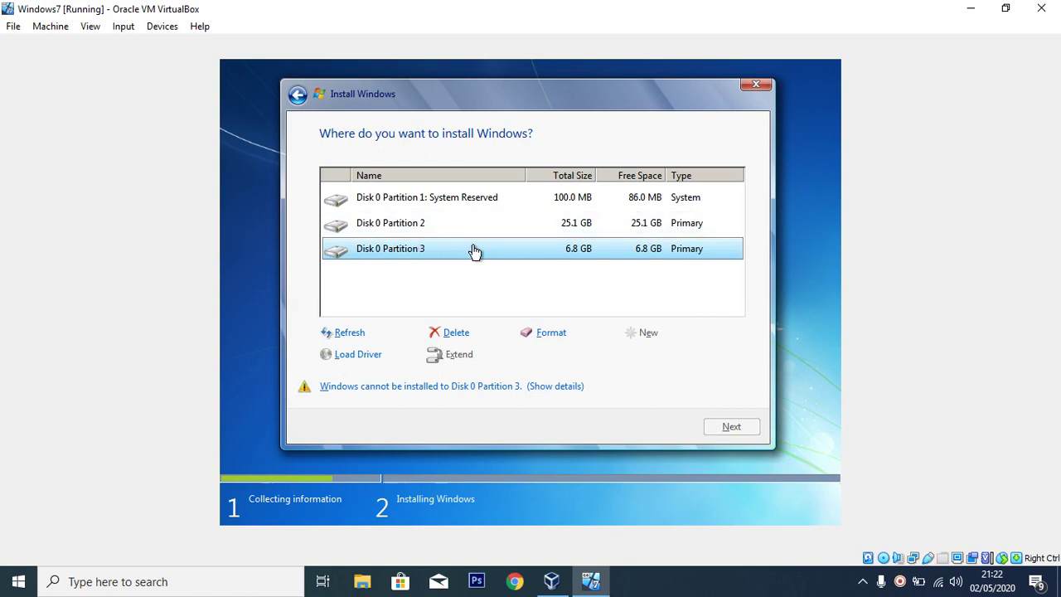
click(533, 228)
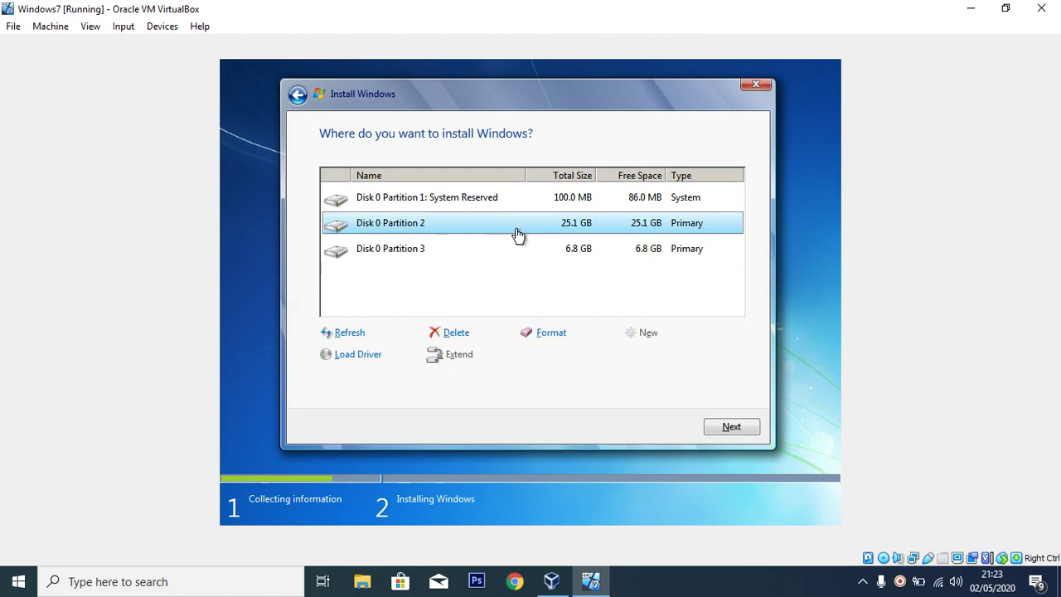
click(726, 438)
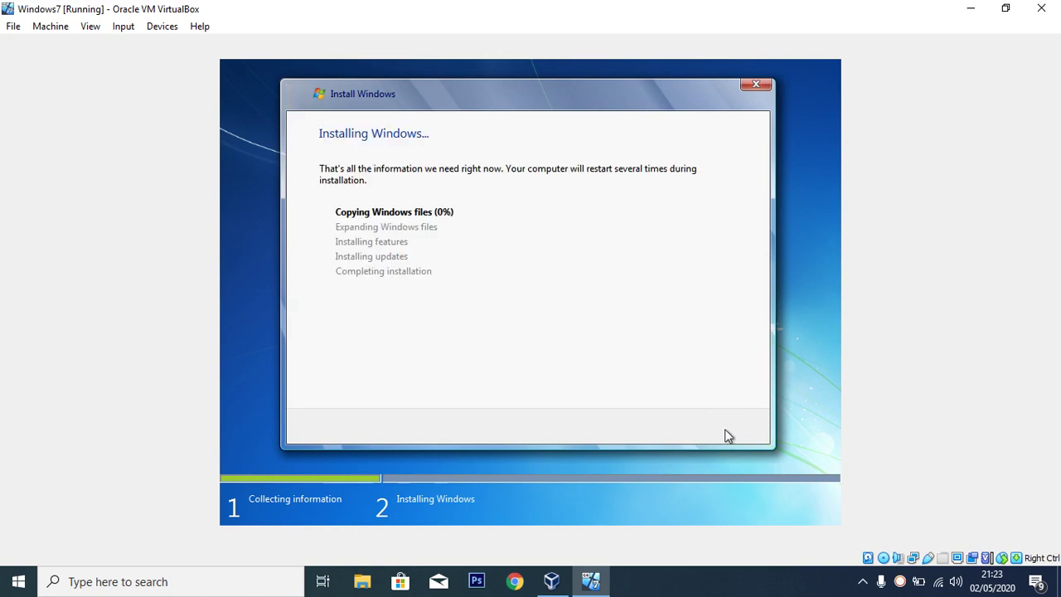
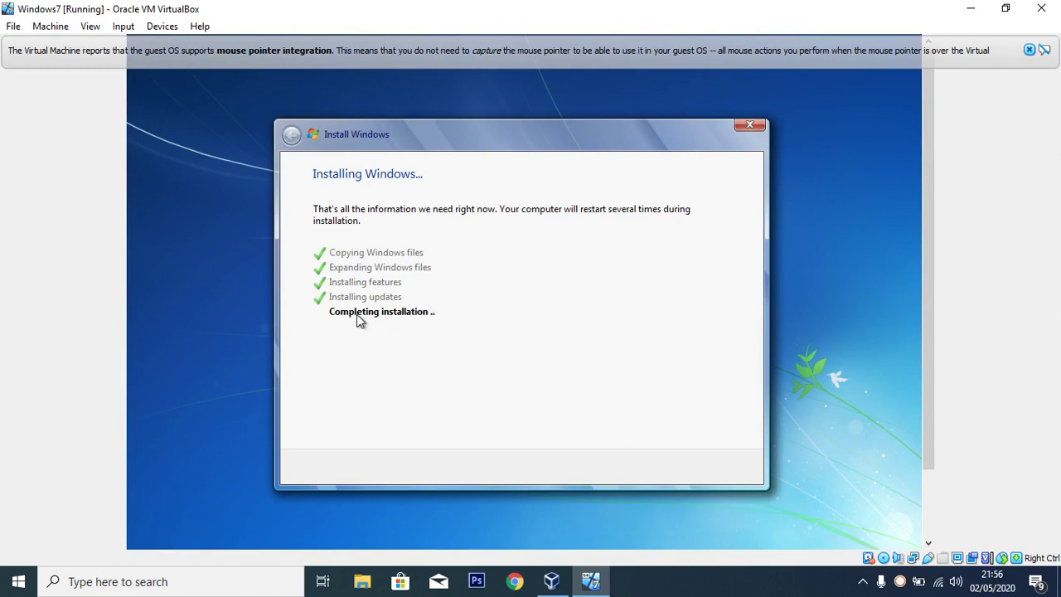
click(970, 18)
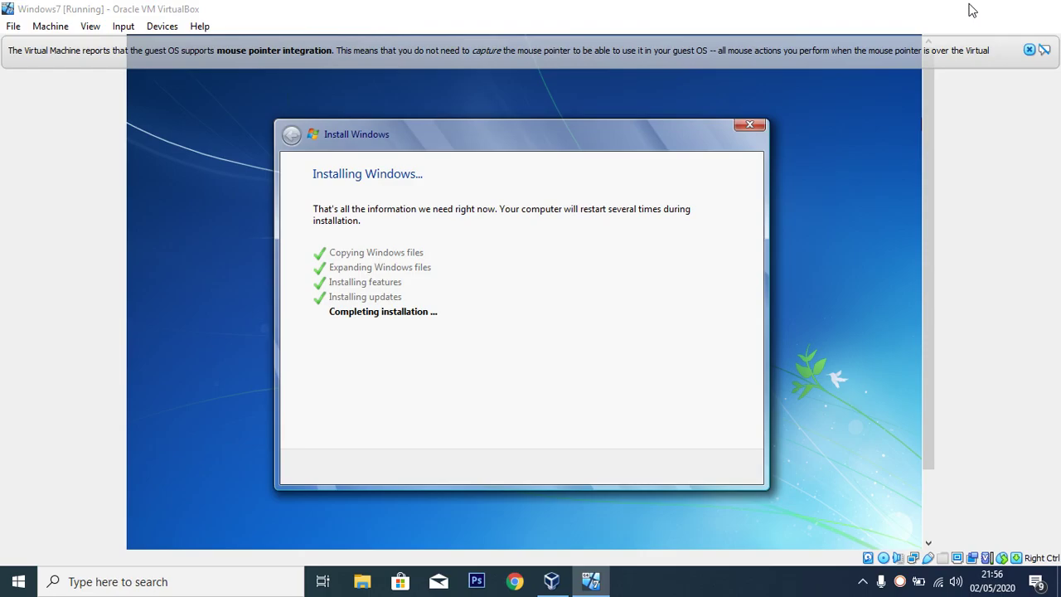
click(971, 10)
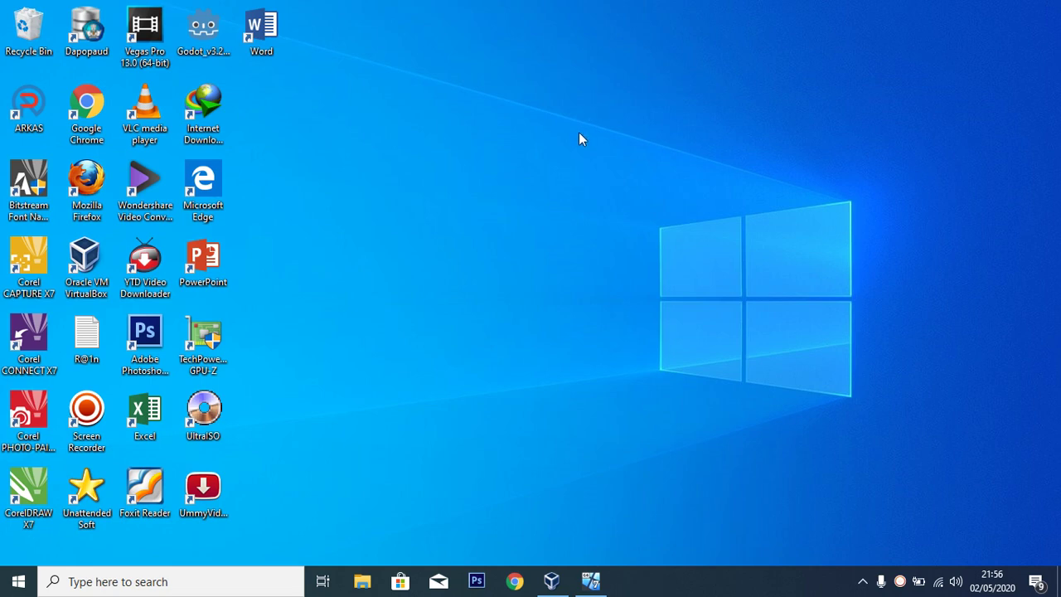
right_click(598, 92)
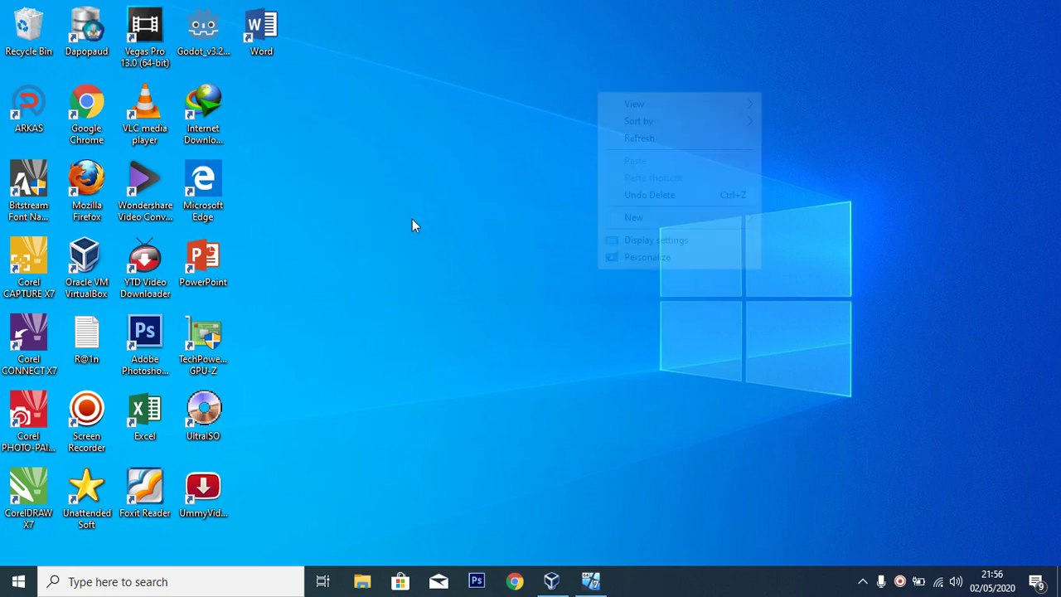
click(622, 139)
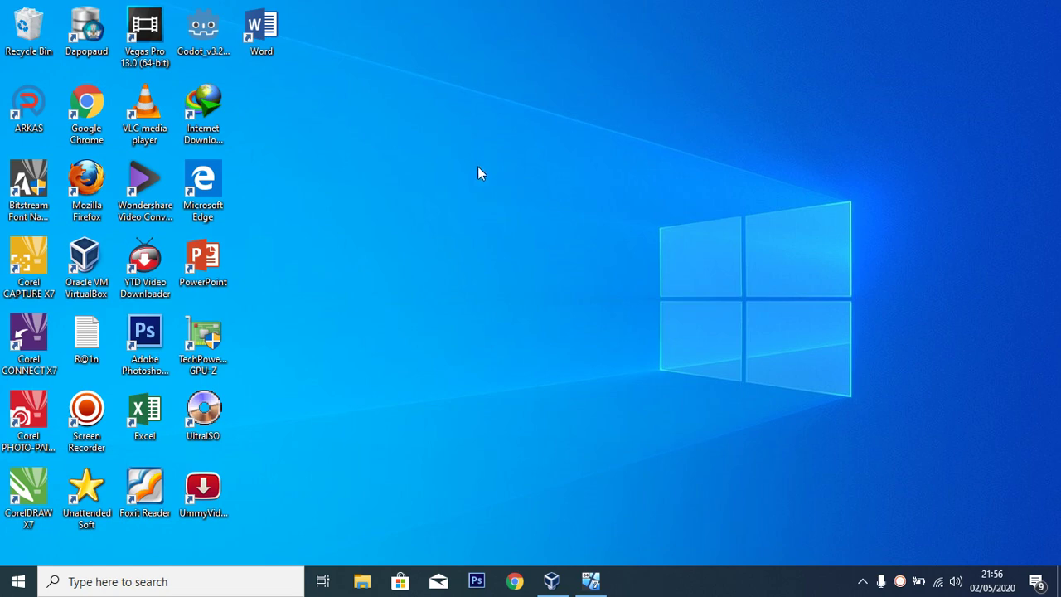
right_click(478, 172)
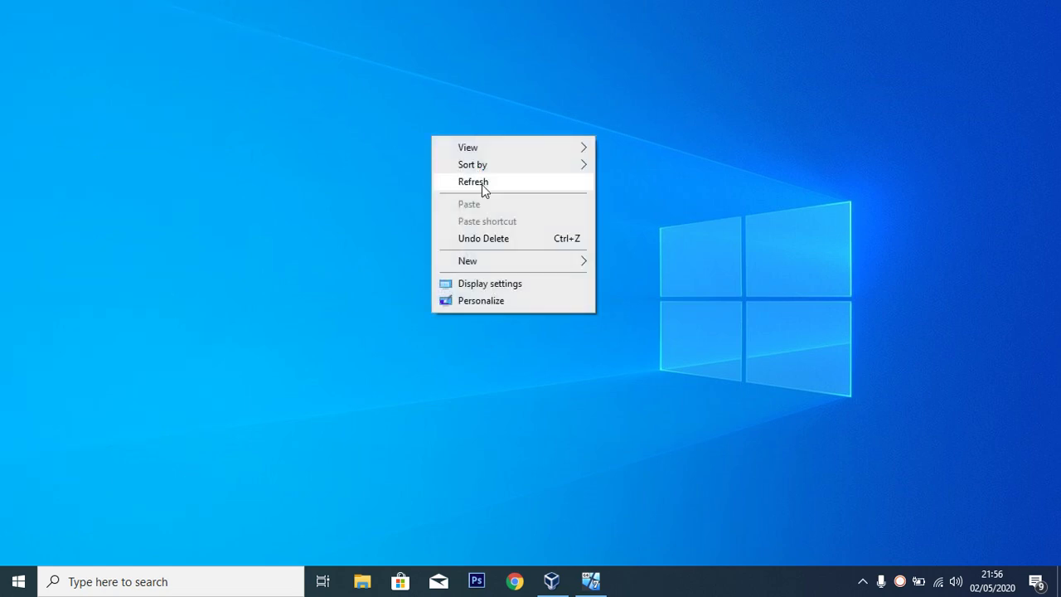
click(482, 183)
right_click(404, 160)
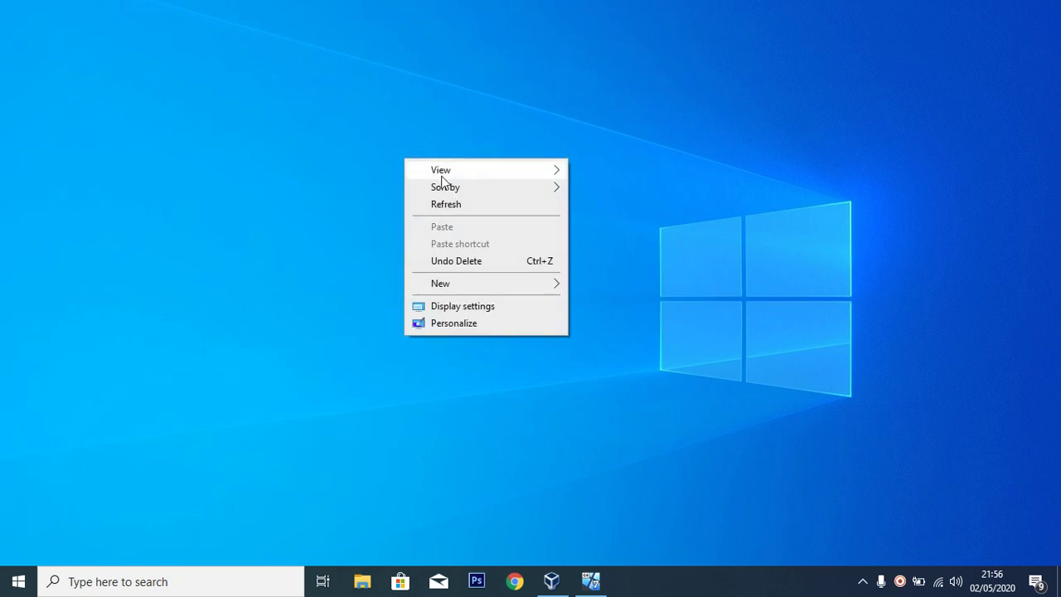
click(444, 204)
right_click(417, 138)
click(452, 182)
right_click(430, 160)
click(471, 204)
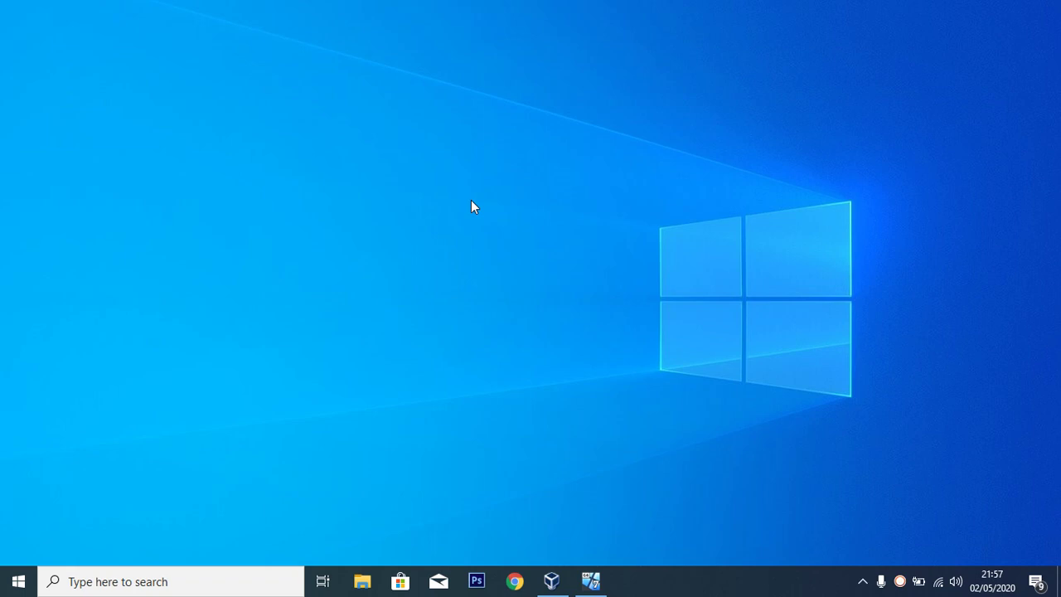
right_click(471, 201)
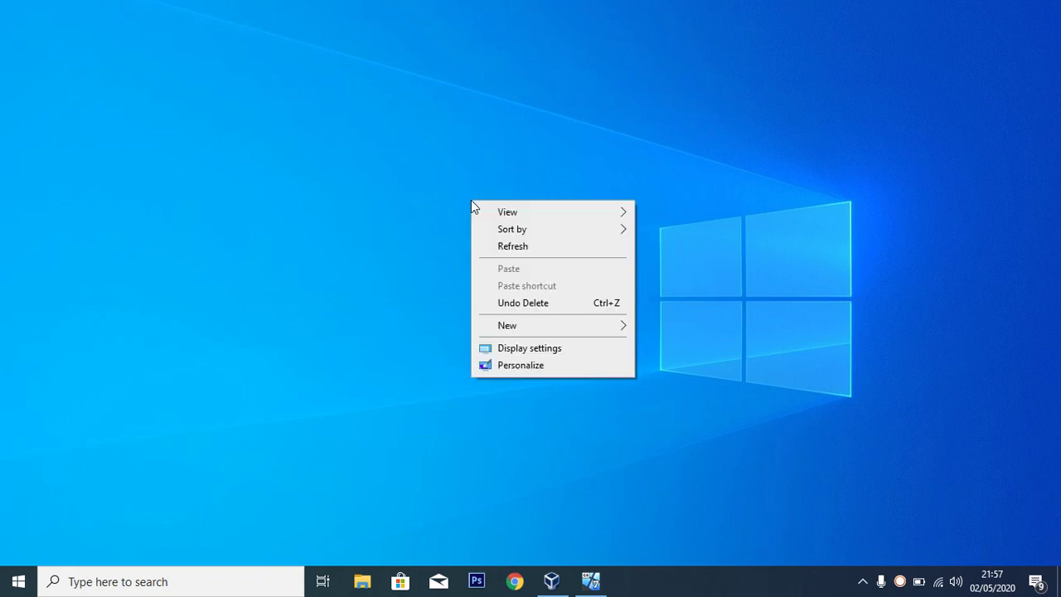
click(521, 247)
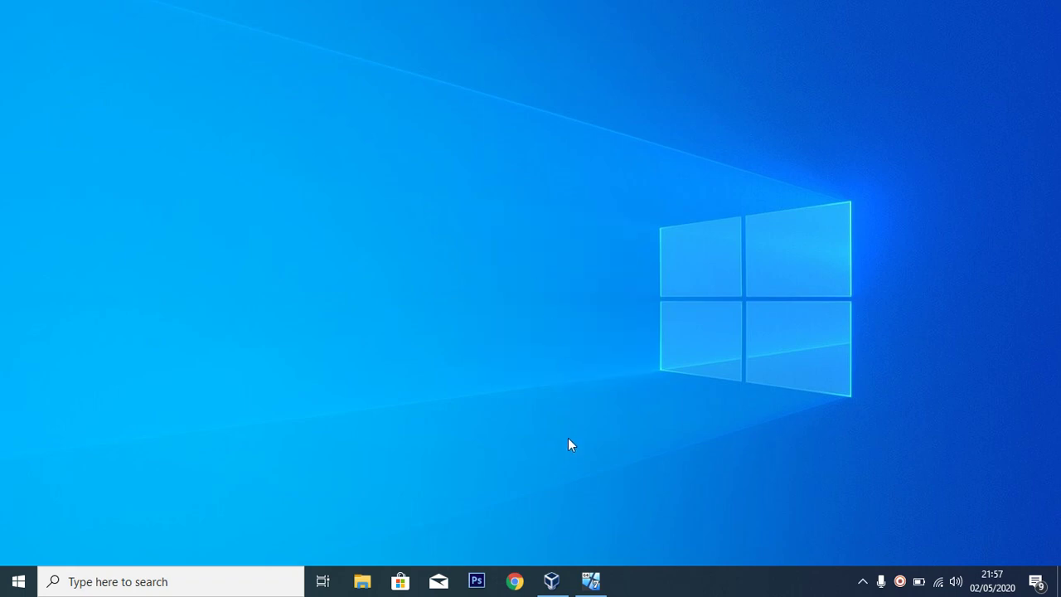
Return to the Windows7 machine, enter the account's user name in Set Up Windows, and continue to the password page
click(591, 583)
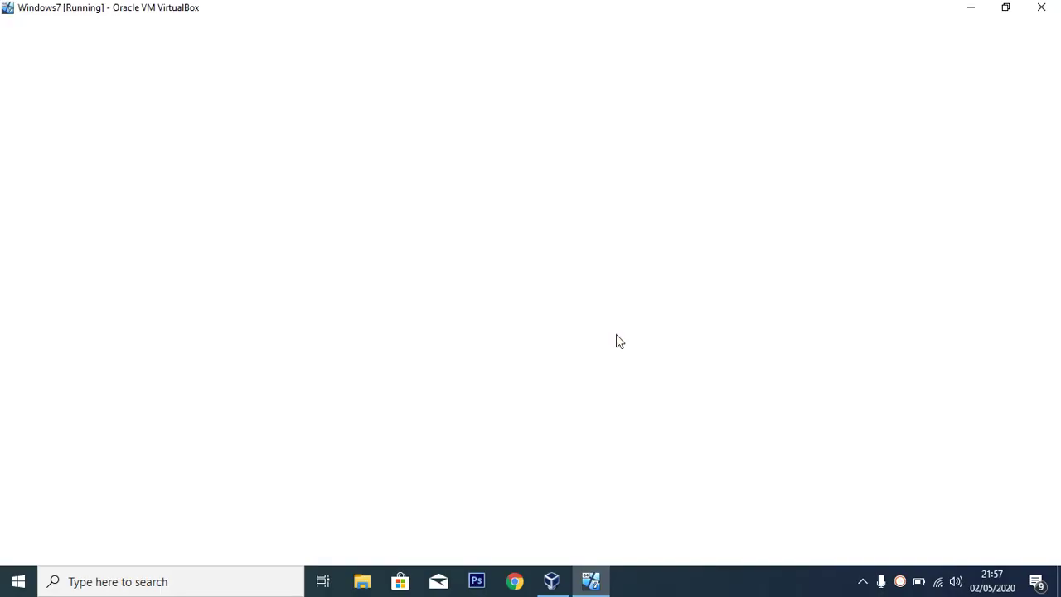
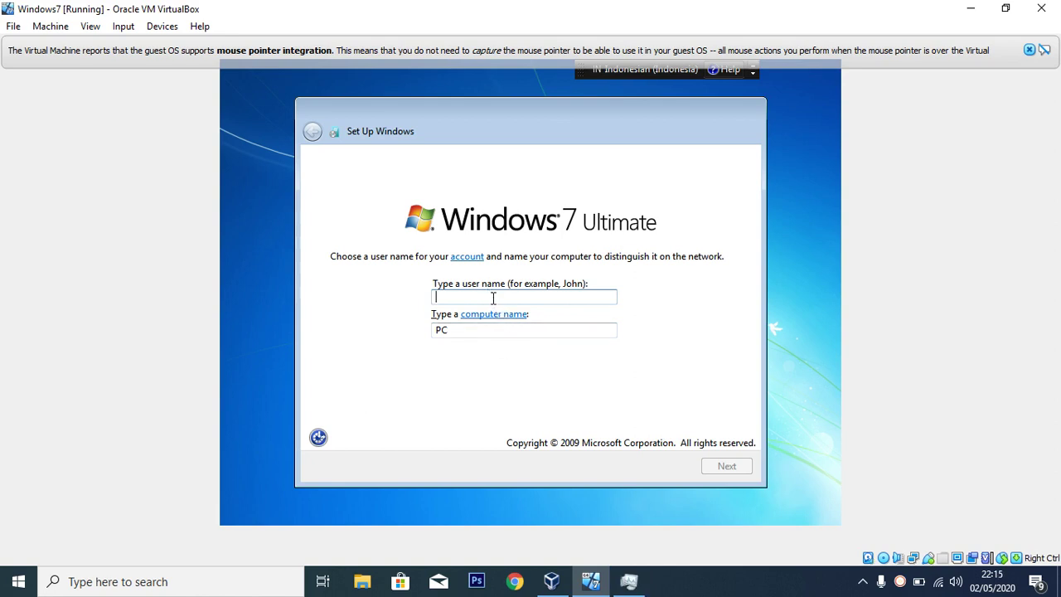
text(Ajmi)
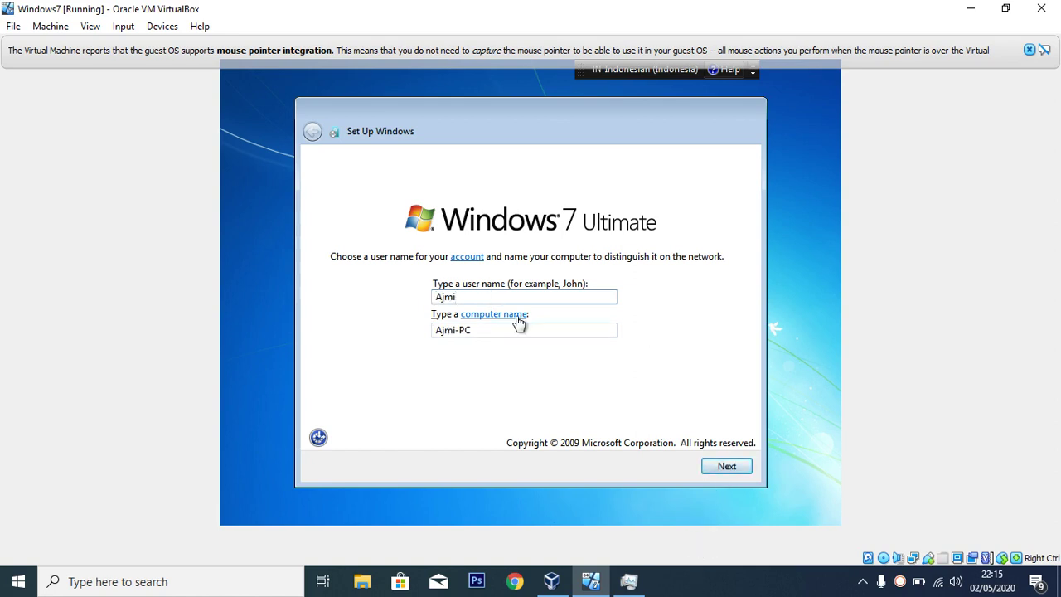
click(726, 468)
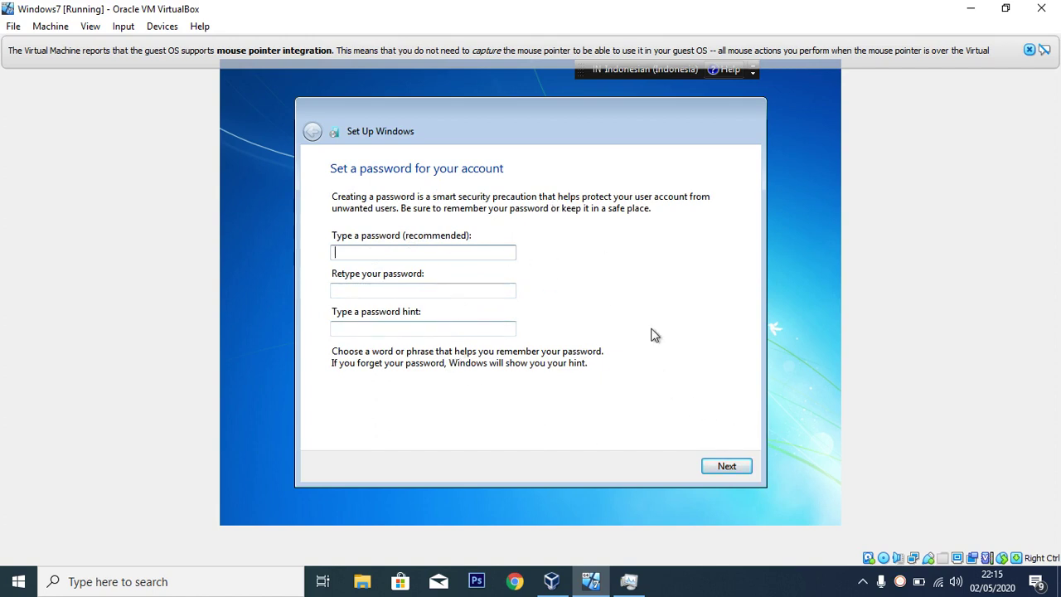
Leave the account password and product key blank, and turn off automatic Windows activation when online
click(727, 467)
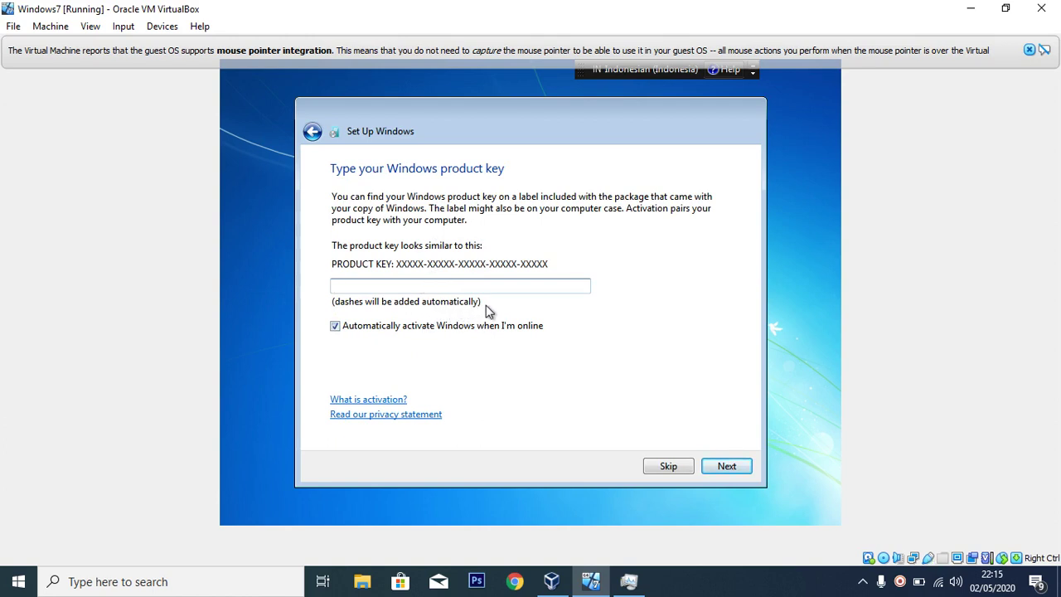
click(335, 326)
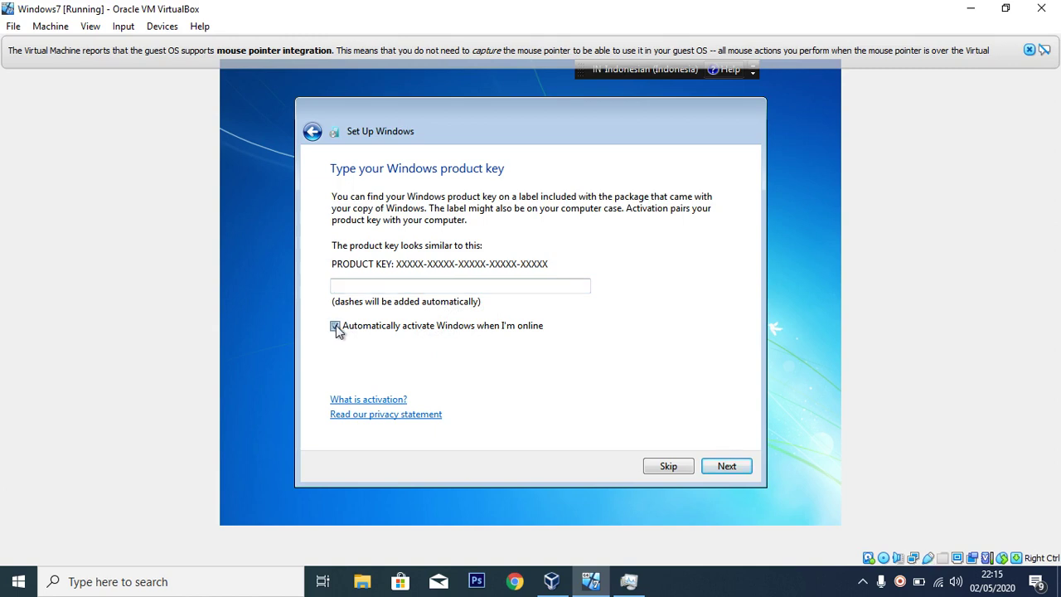
click(727, 467)
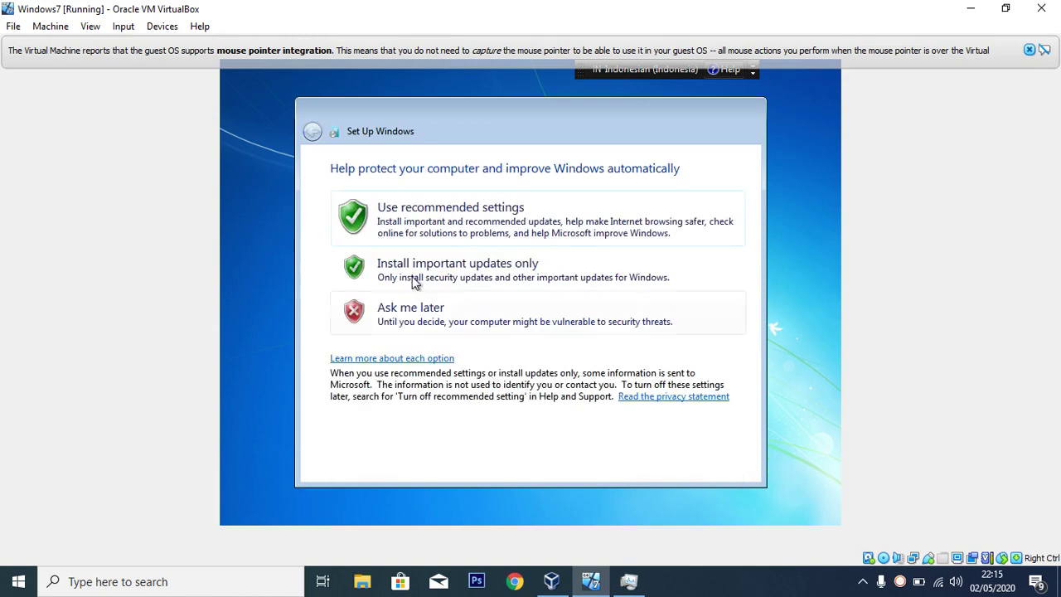
Choose Ask me later for protecting the computer and improving Windows automatically
click(429, 322)
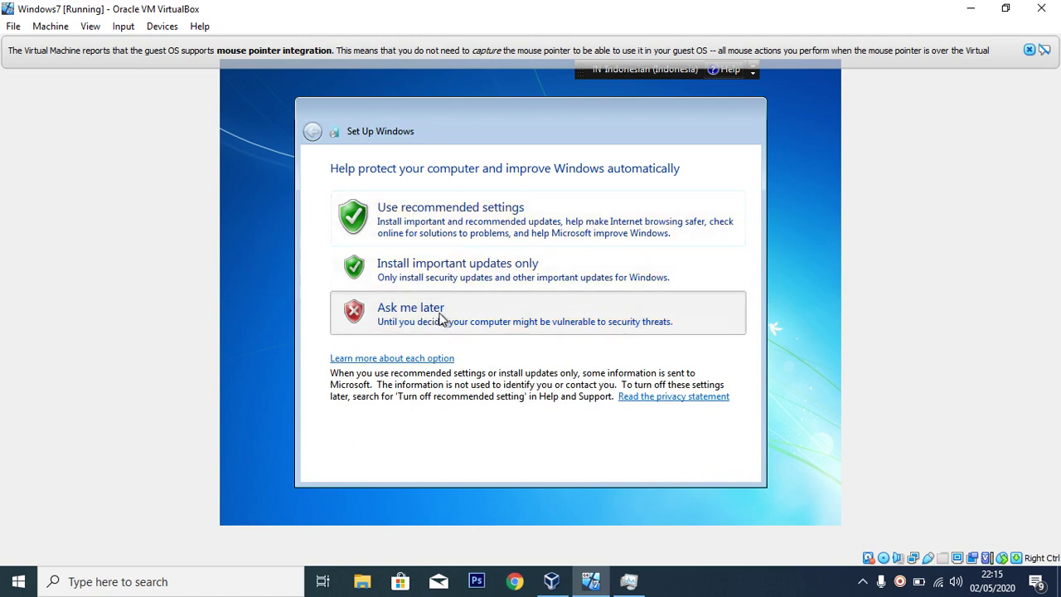
click(622, 323)
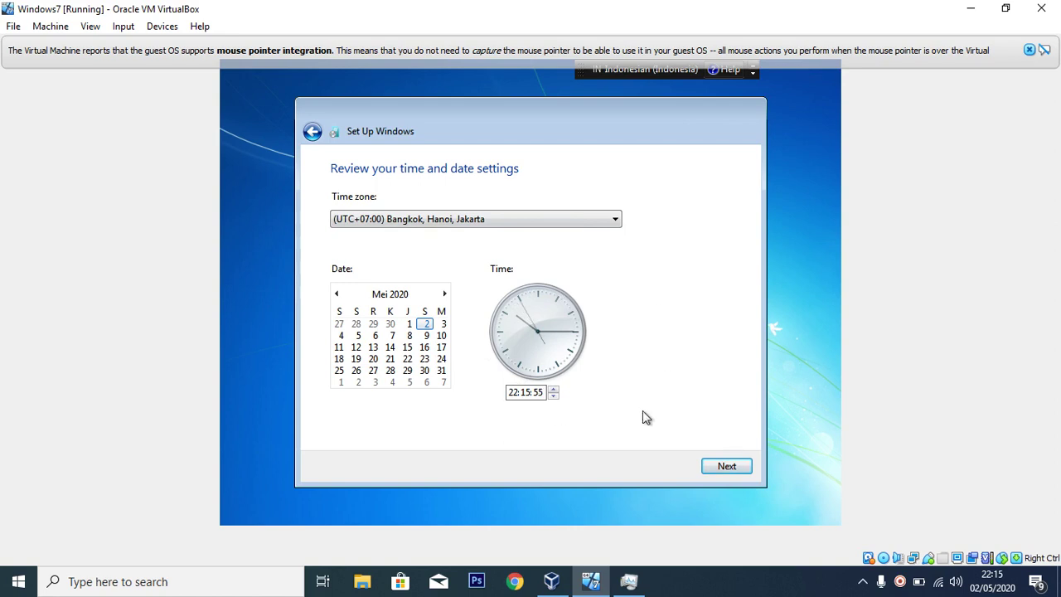
Accept the time zone, date and time settings as they are and set the computer's location to Public network
click(714, 462)
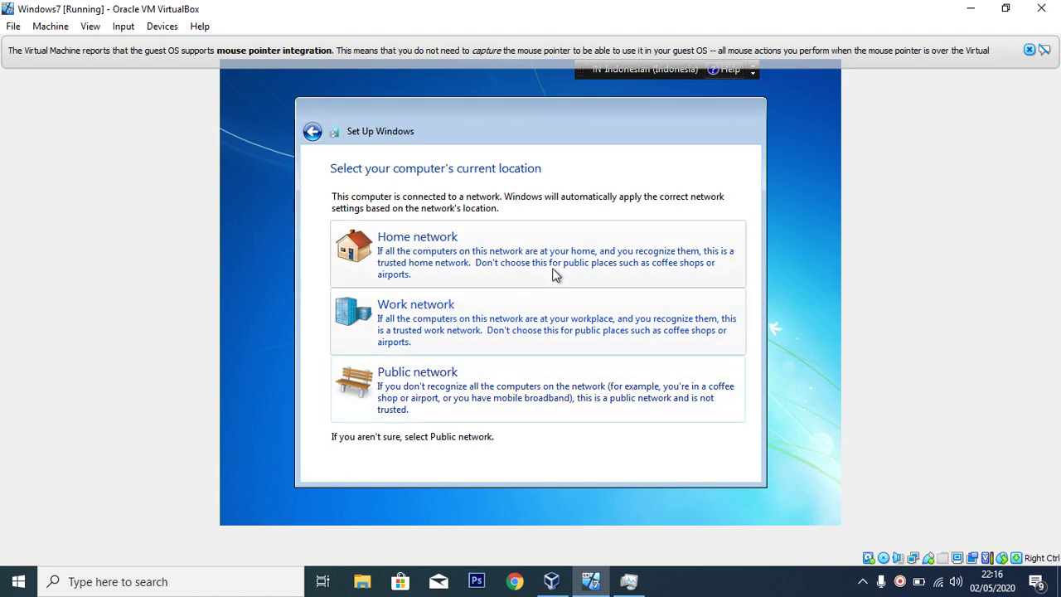
click(455, 389)
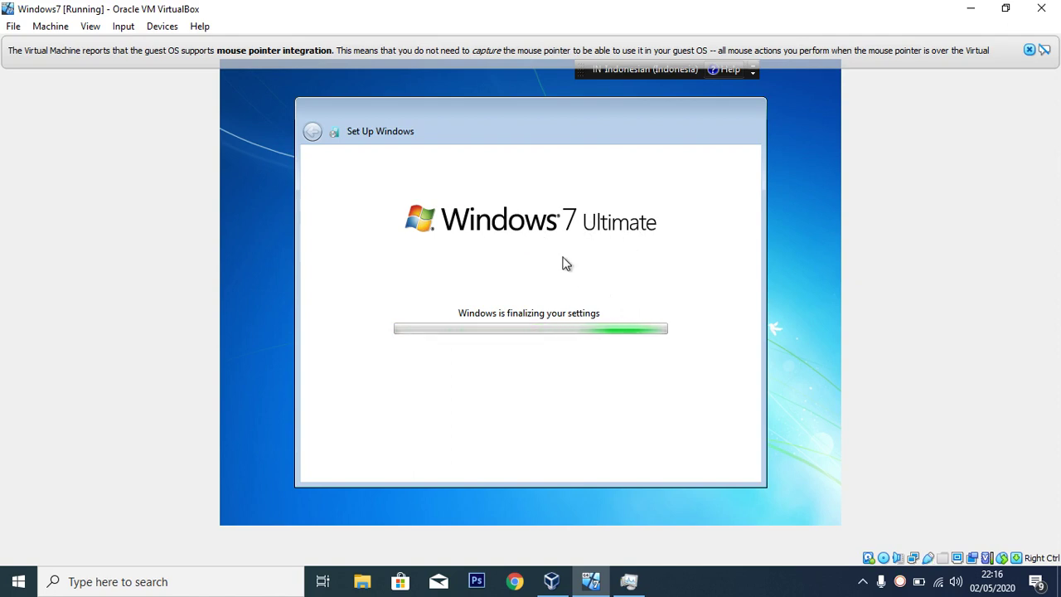
Switch to Task Manager, examine the host's CPU and memory performance, and close Task Manager
click(635, 581)
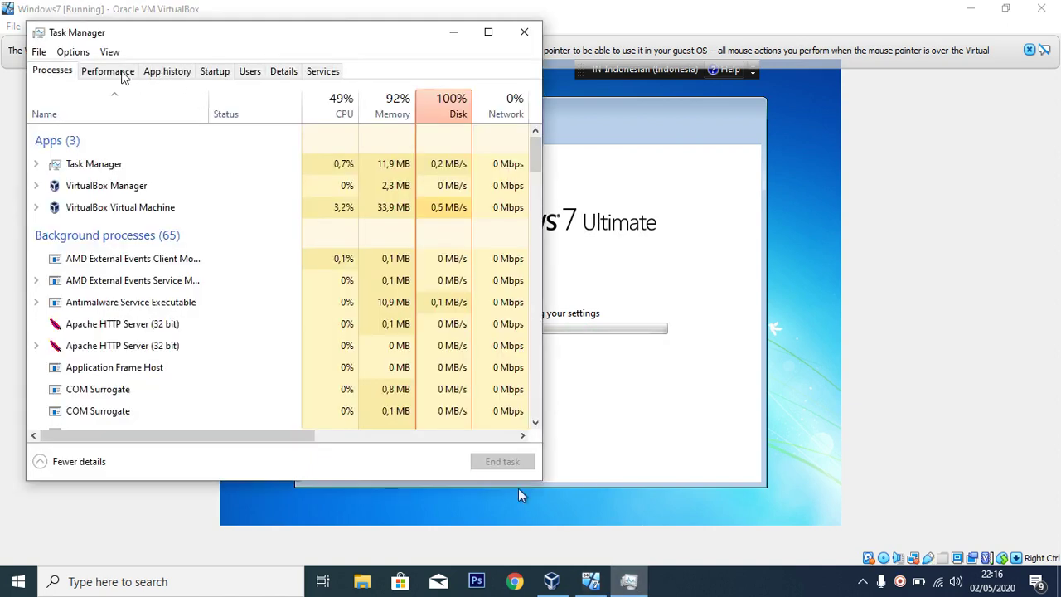
click(123, 73)
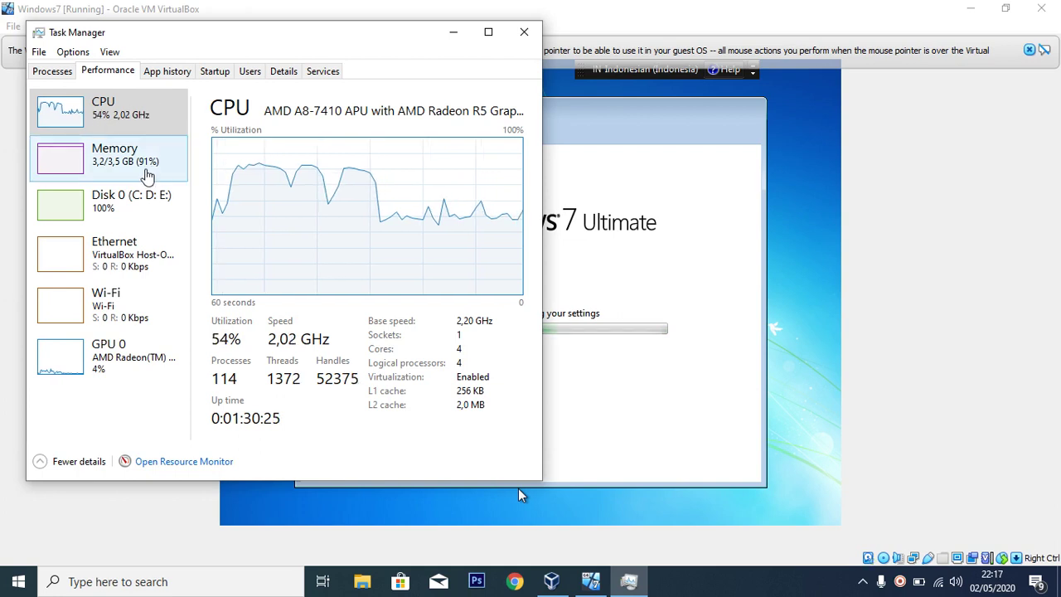
click(147, 176)
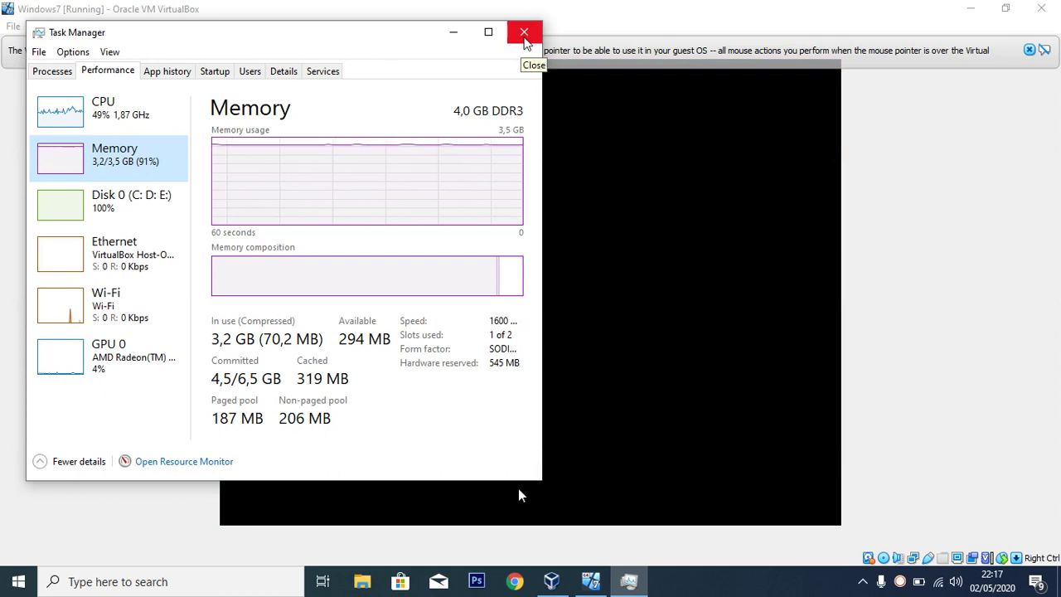
click(523, 38)
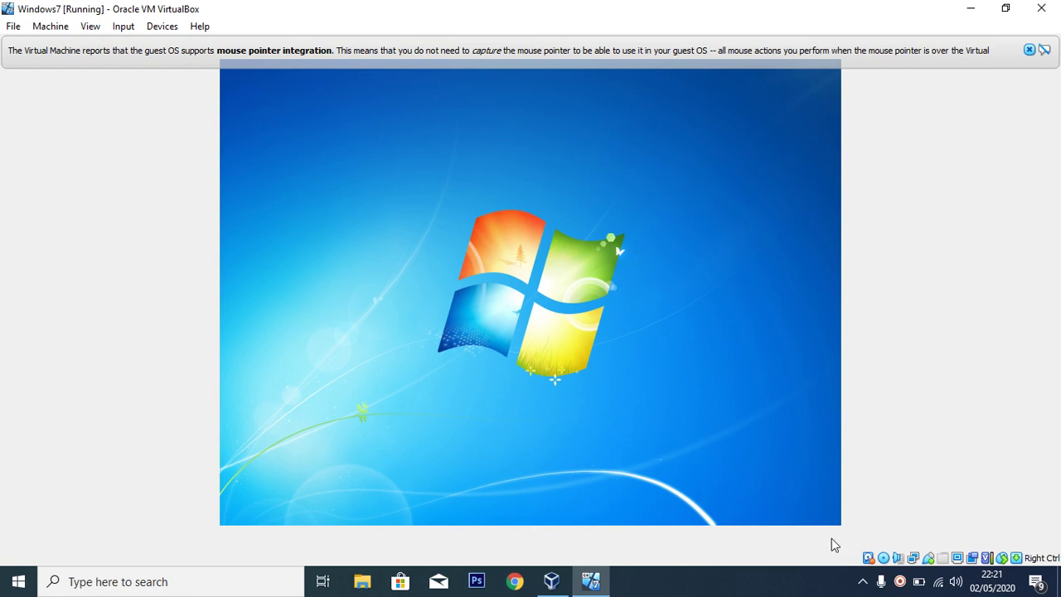
click(901, 585)
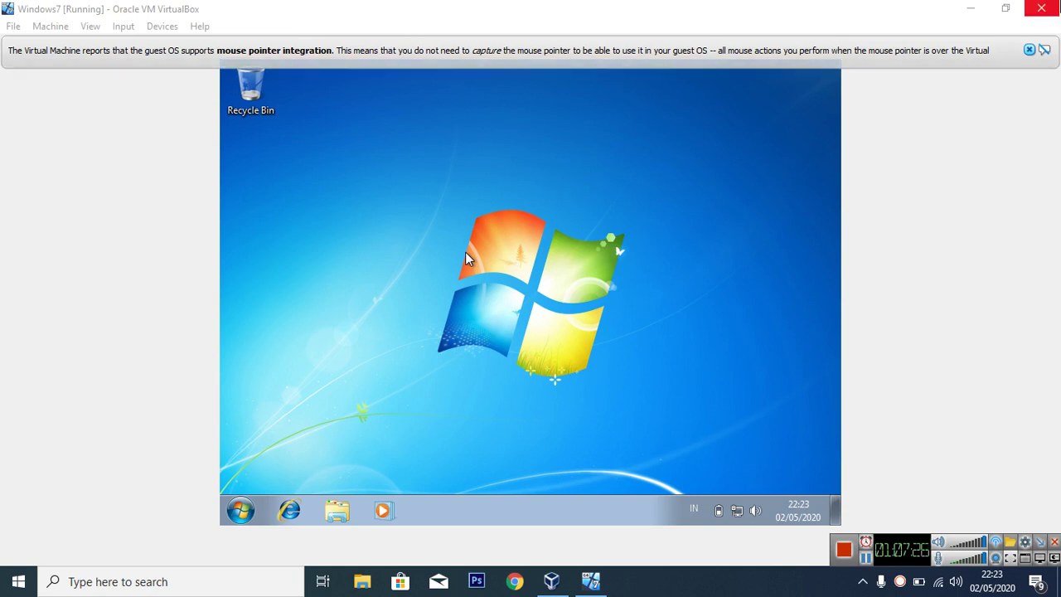
Close the running Windows7 virtual machine's window
click(1049, 10)
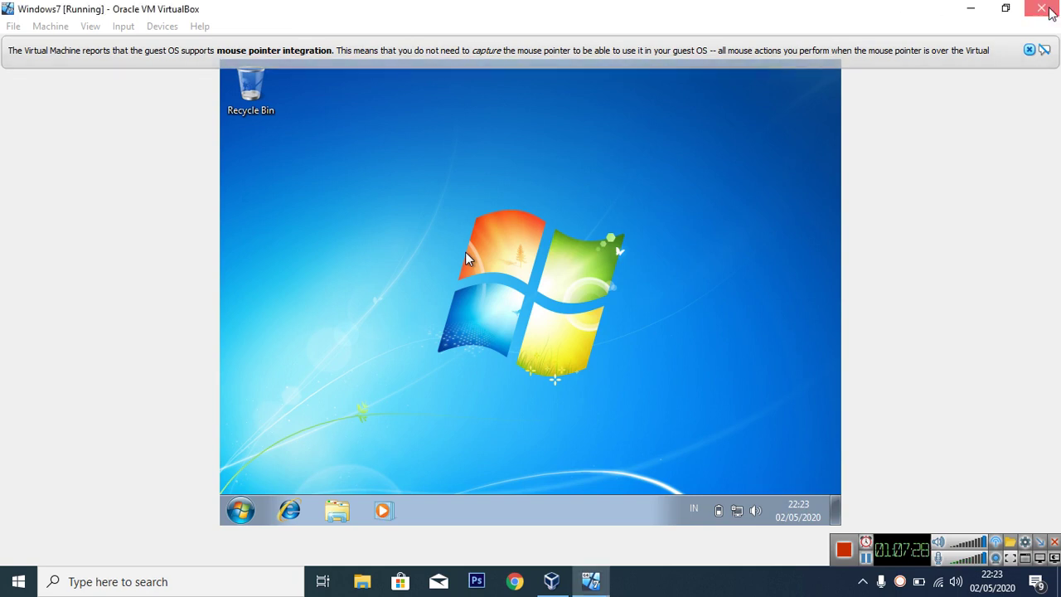